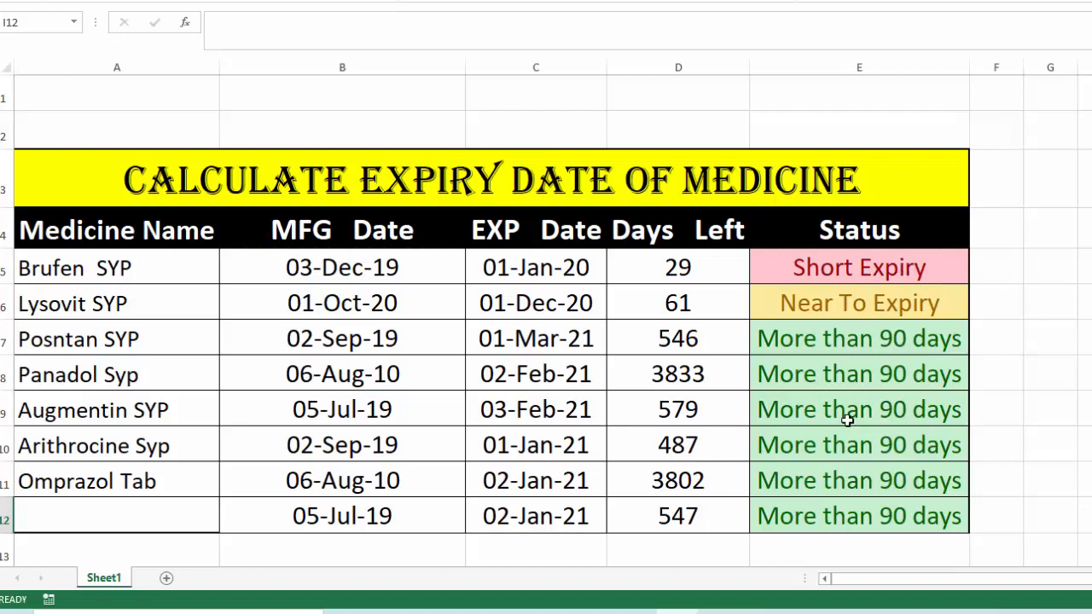
- Start a data validation rule for cell B2 that allows a list
{"action": "left_click", "coordinate": [289, 131]}
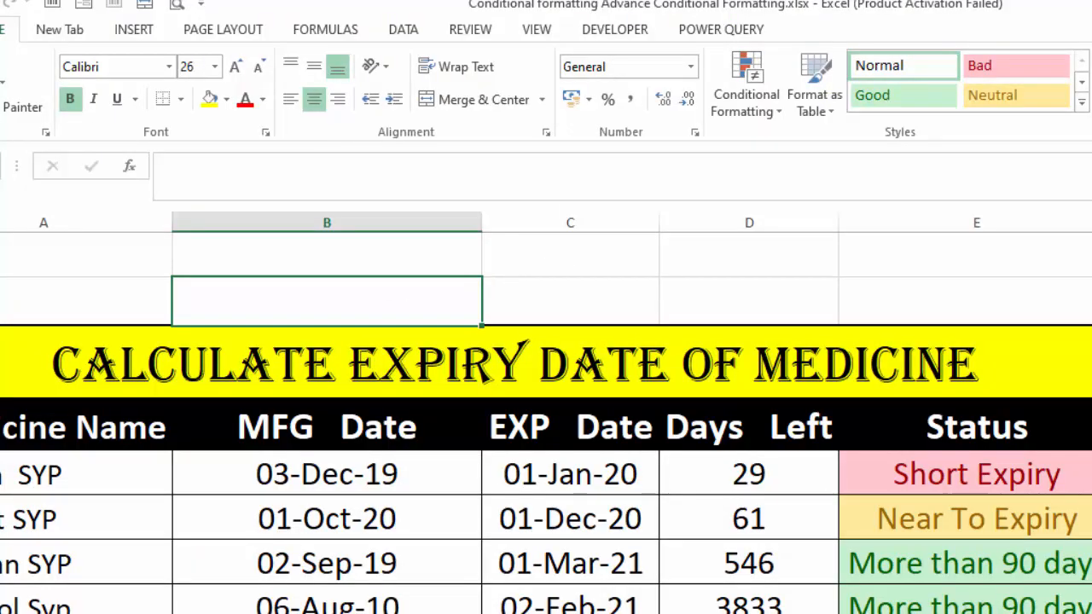
{"action": "scroll", "coordinate": [422, 171], "scroll_direction": "up", "scroll_amount": 1}
{"action": "left_click", "coordinate": [418, 32]}
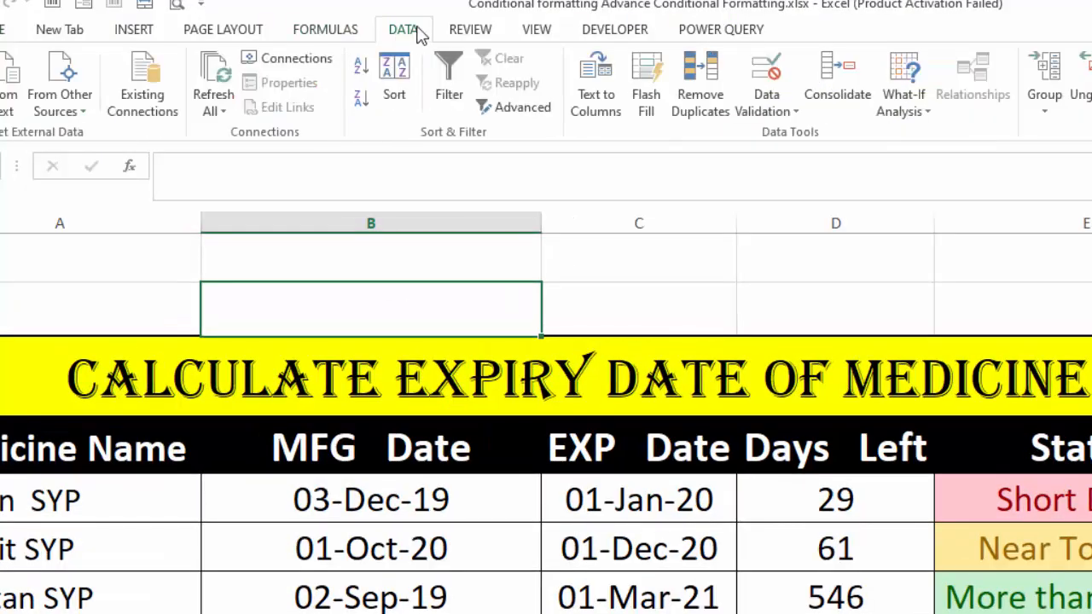
{"action": "left_click", "coordinate": [776, 109]}
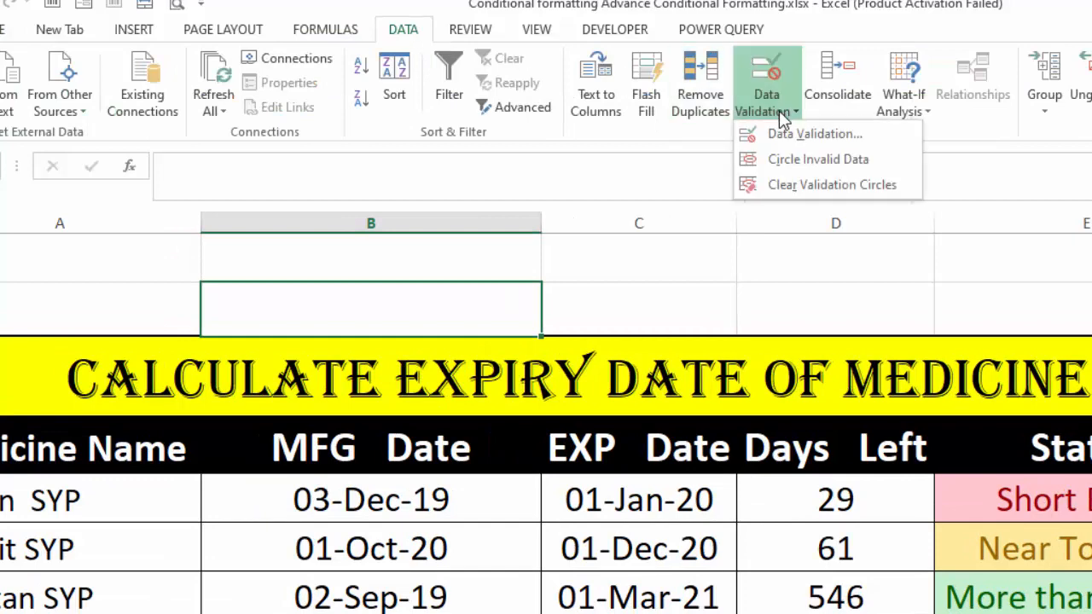
{"action": "left_click", "coordinate": [811, 134]}
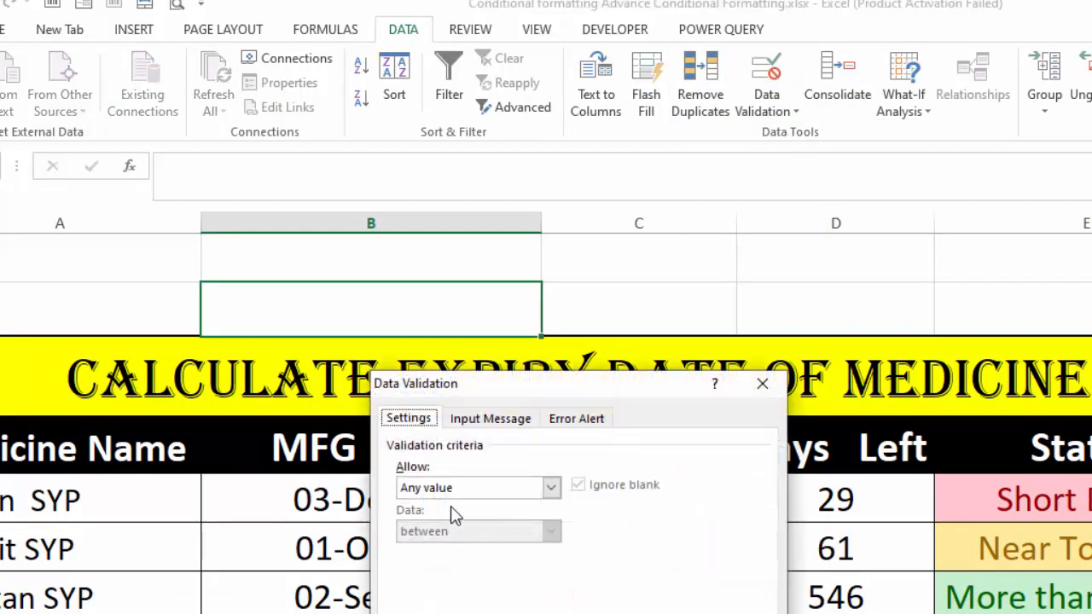
{"action": "left_click", "coordinate": [472, 491]}
{"action": "left_click", "coordinate": [450, 552]}
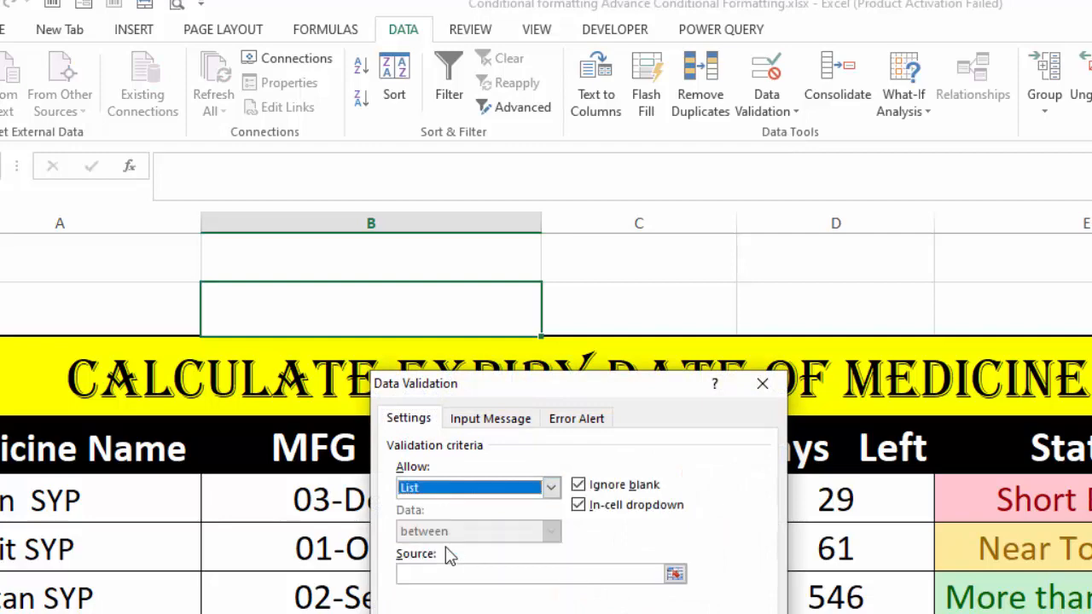
- Set the validation list source to "Short Expirty,Near To Expiry,More than 90 Days" and apply the rule
{"action": "left_click", "coordinate": [444, 573]}
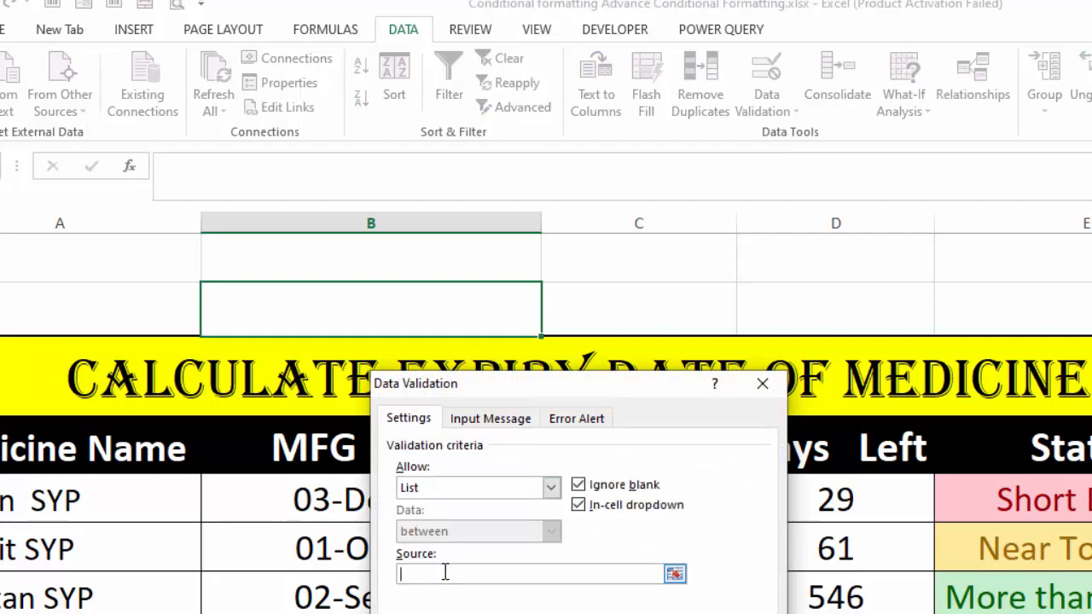
{"action": "type", "text": "S"}
{"action": "type", "text": "hor"}
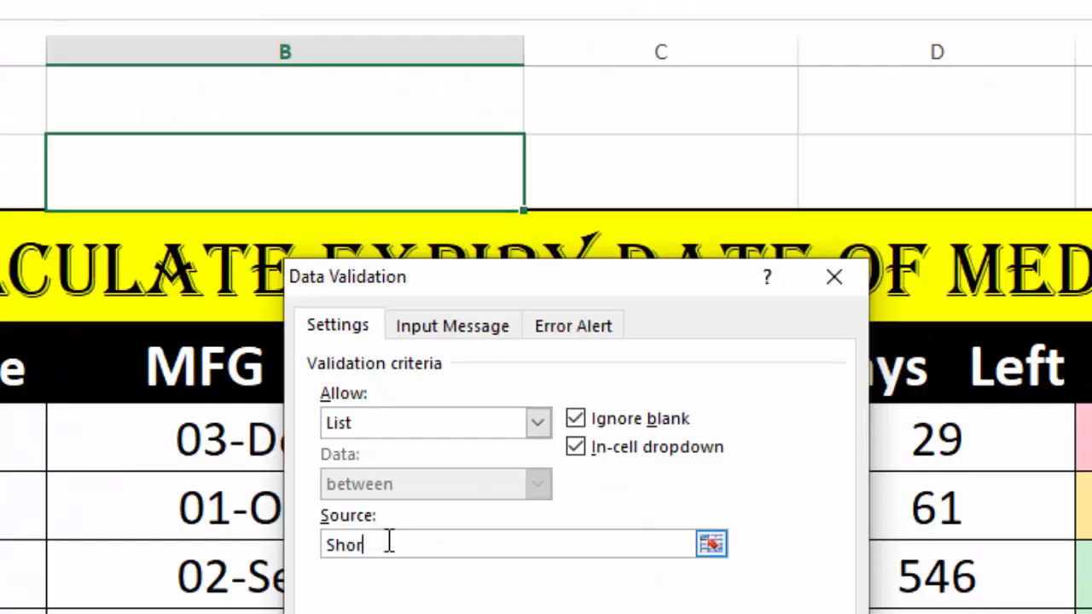
{"action": "type", "text": "t Expirty,"}
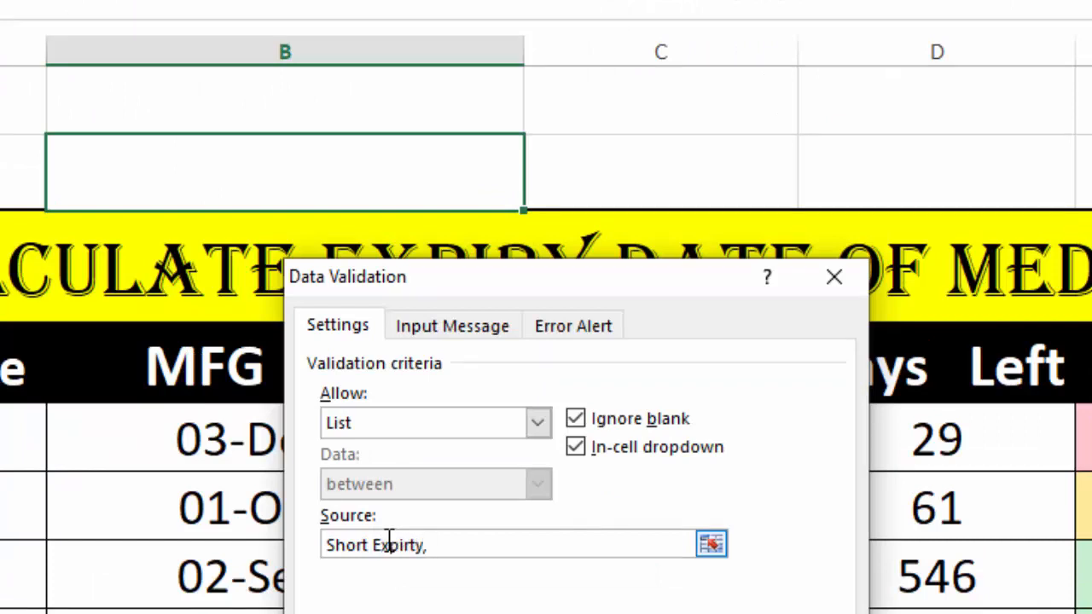
{"action": "type", "text": "Near To E"}
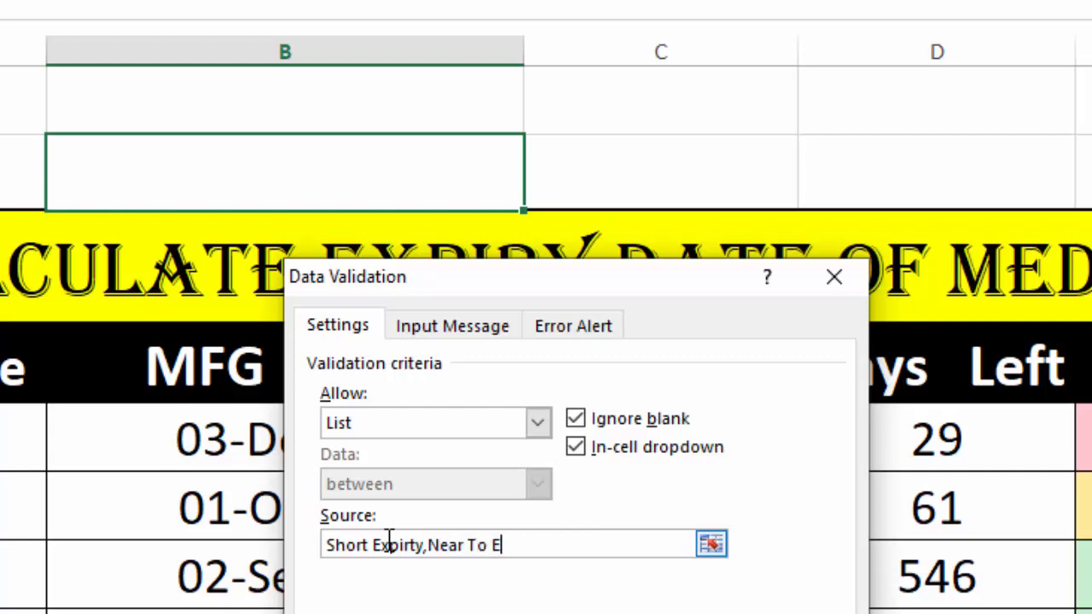
{"action": "type", "text": "xpiry,More than 90"}
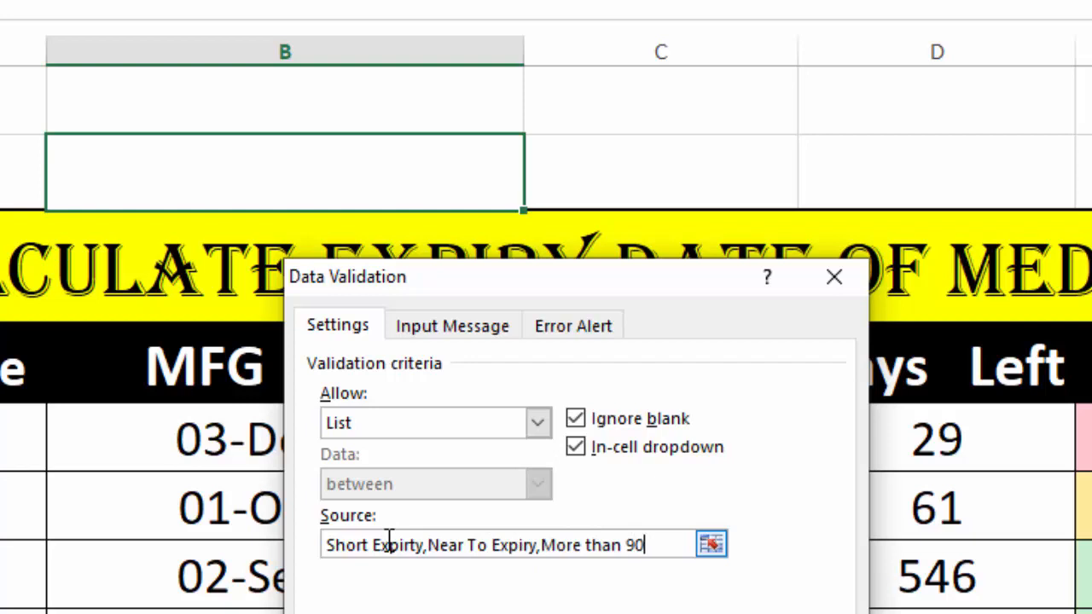
{"action": "type", "text": " Days"}
{"action": "key", "text": "Return"}
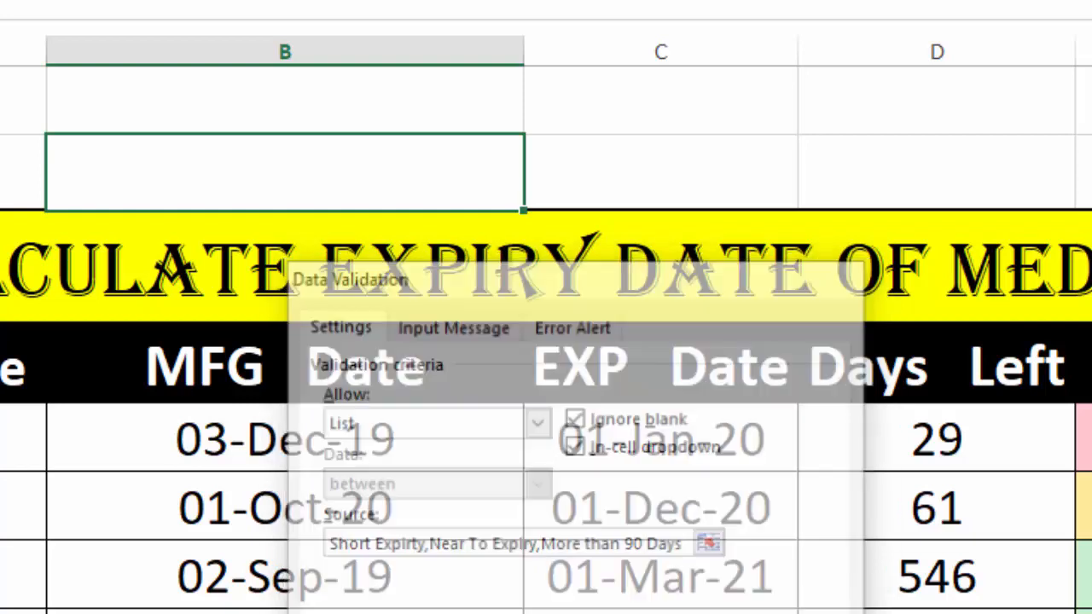
- Try the B2 dropdown list with Short Expirty and More than 90 Days, ending with Short Expirty selected
{"action": "left_click", "coordinate": [537, 199]}
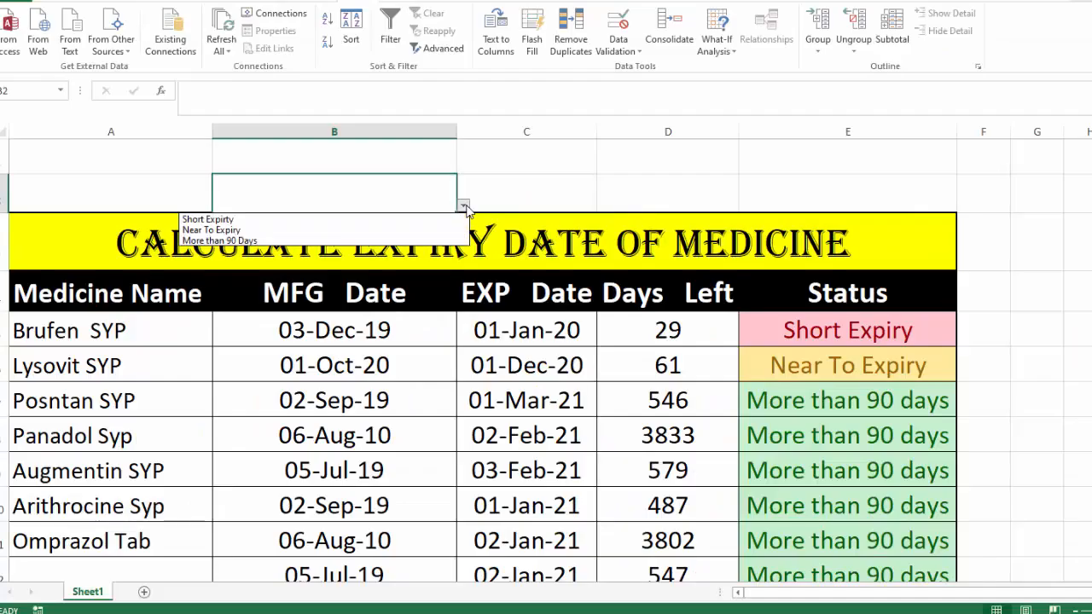
{"action": "left_click", "coordinate": [396, 219]}
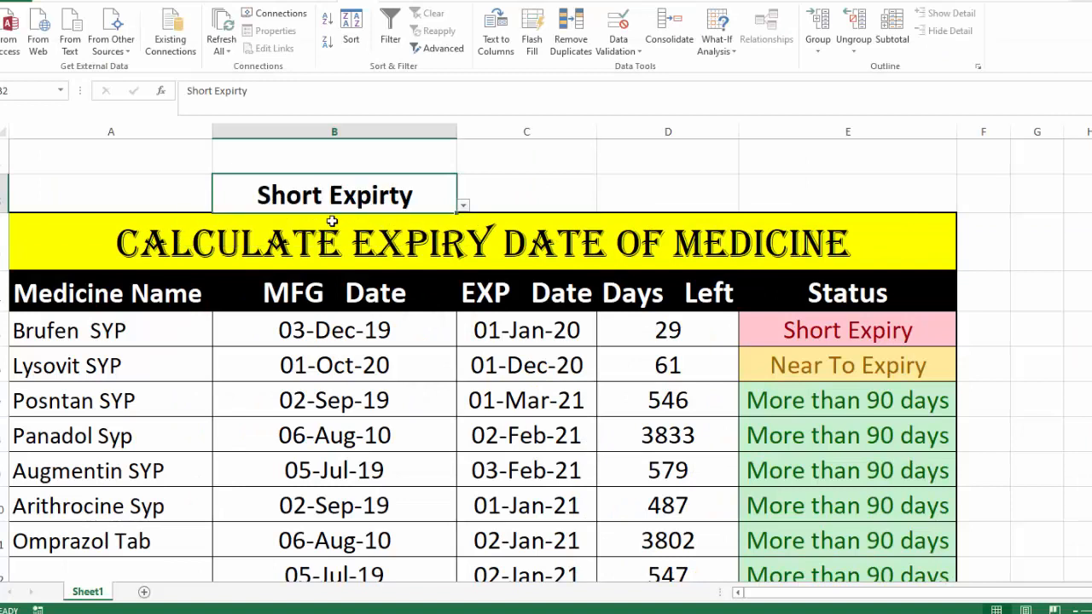
{"action": "left_click", "coordinate": [462, 206]}
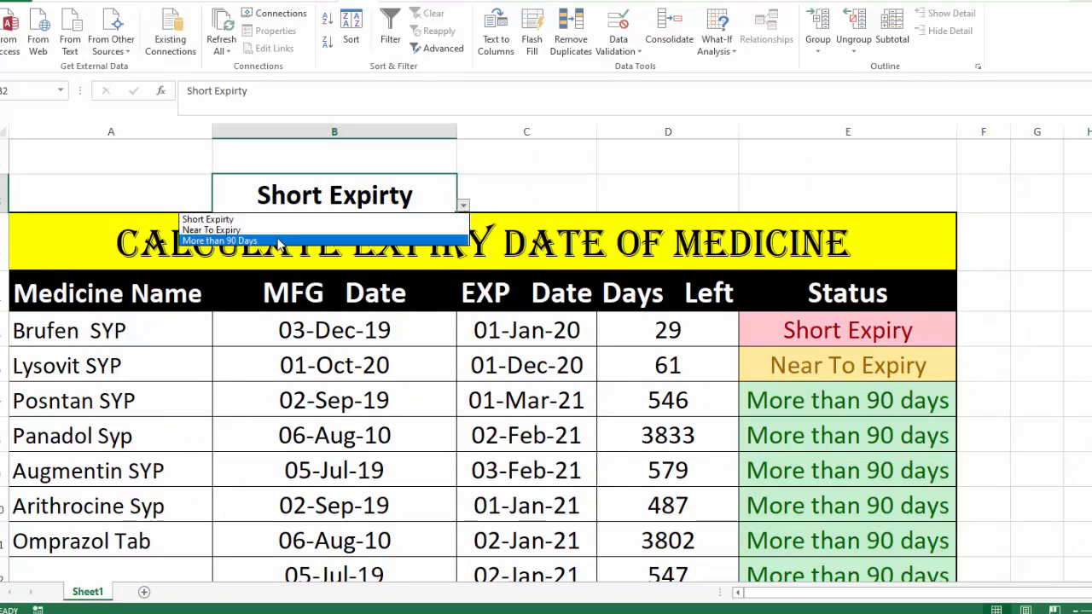
{"action": "left_click", "coordinate": [278, 241]}
{"action": "left_click", "coordinate": [464, 206]}
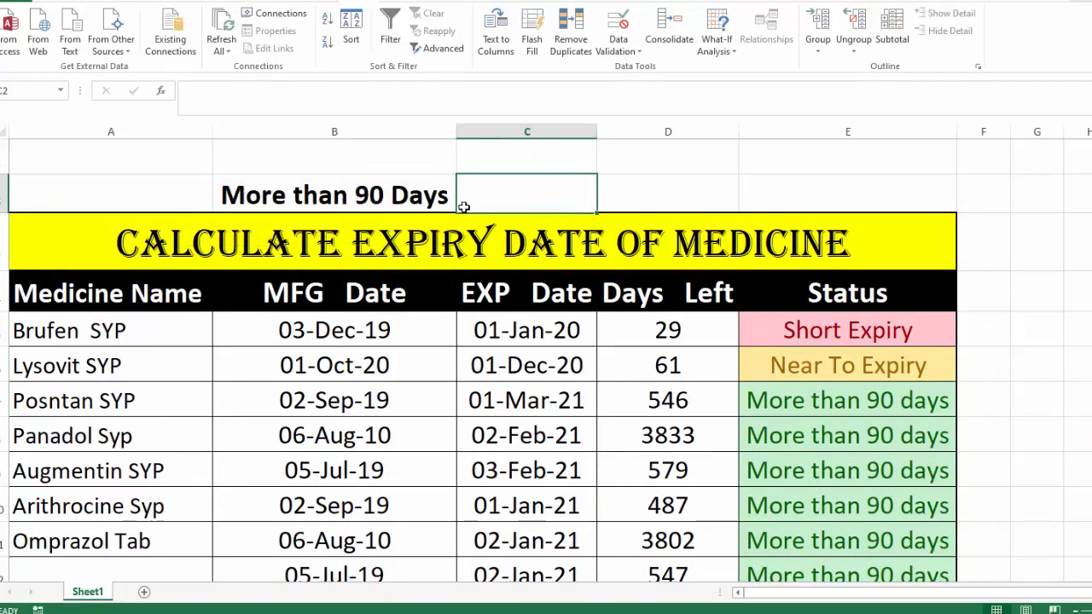
{"action": "left_click", "coordinate": [444, 198]}
{"action": "left_click", "coordinate": [462, 208]}
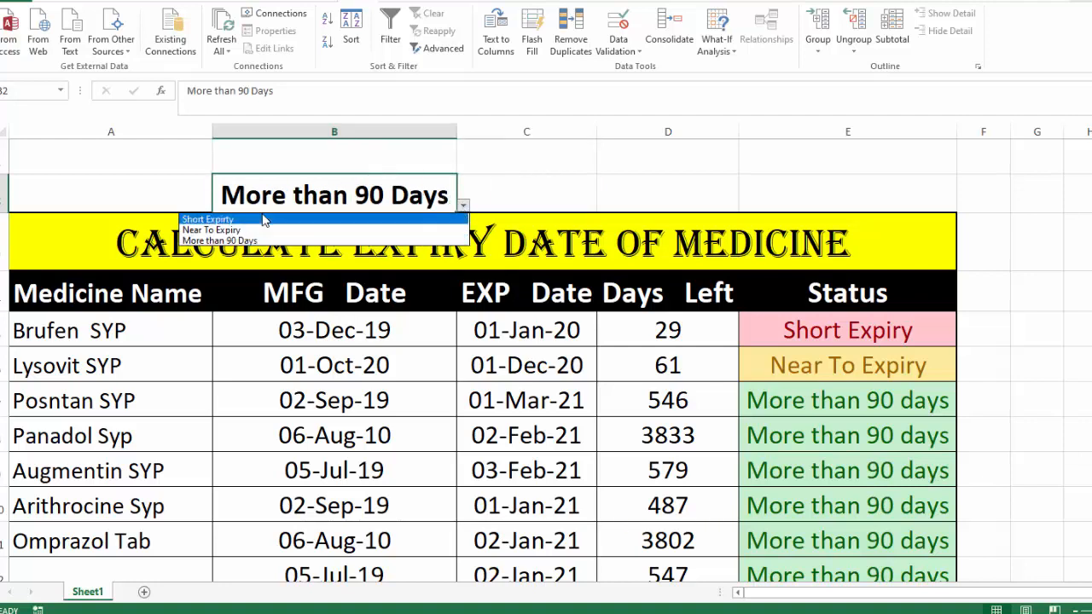
{"action": "left_click", "coordinate": [264, 220]}
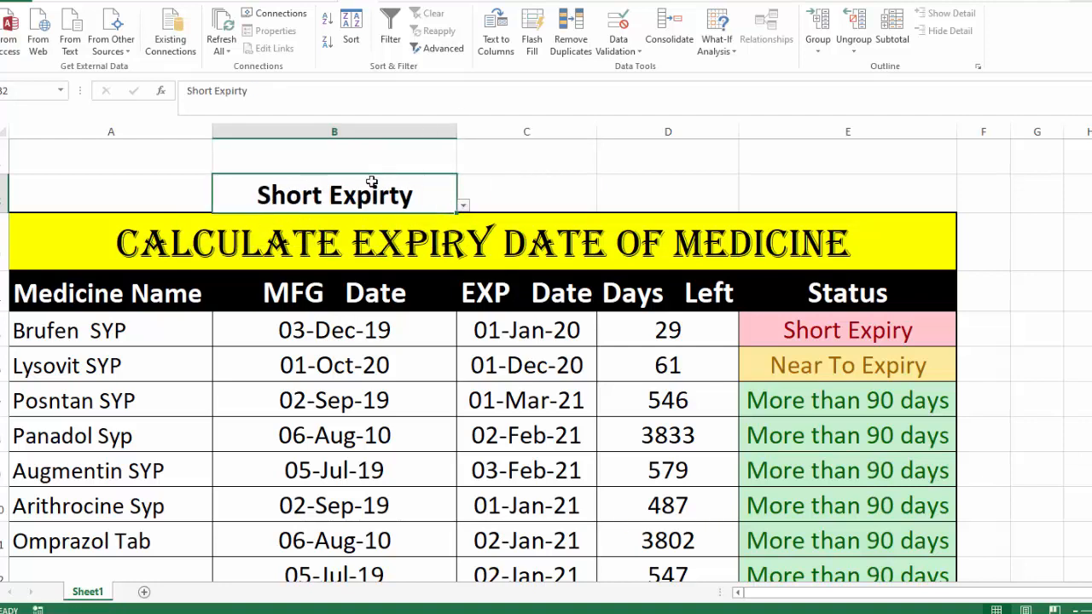
- Start a new conditional formatting rule for the table data A5:E12 that uses a formula to determine which cells to format
{"action": "left_click_drag", "start_coordinate": [75, 329], "coordinate": [395, 558]}
{"action": "left_click_drag", "start_coordinate": [450, 601], "coordinate": [837, 503]}
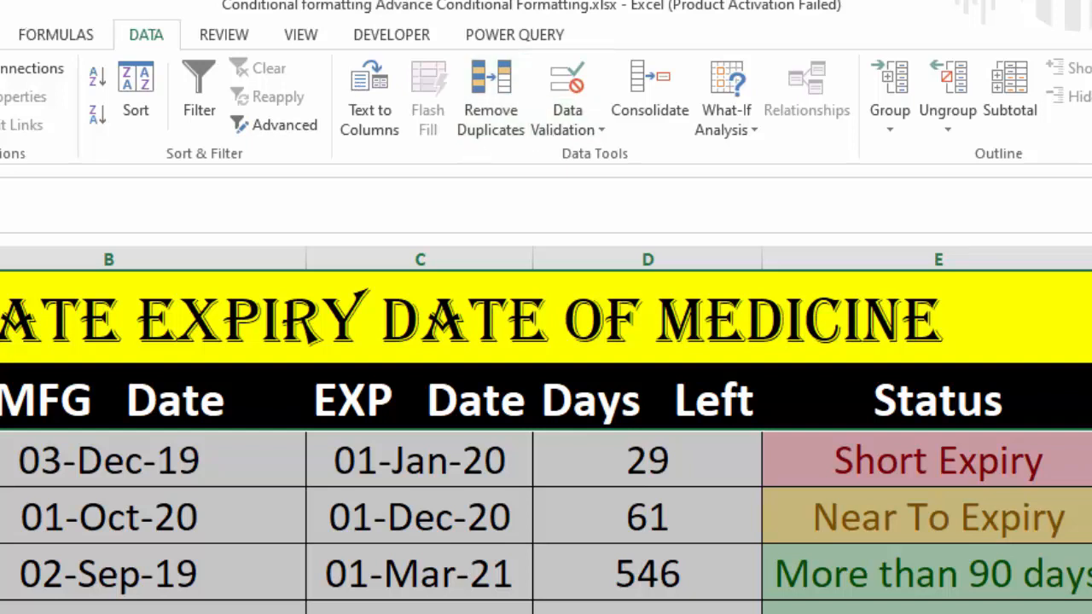
{"action": "left_click", "coordinate": [0, 35]}
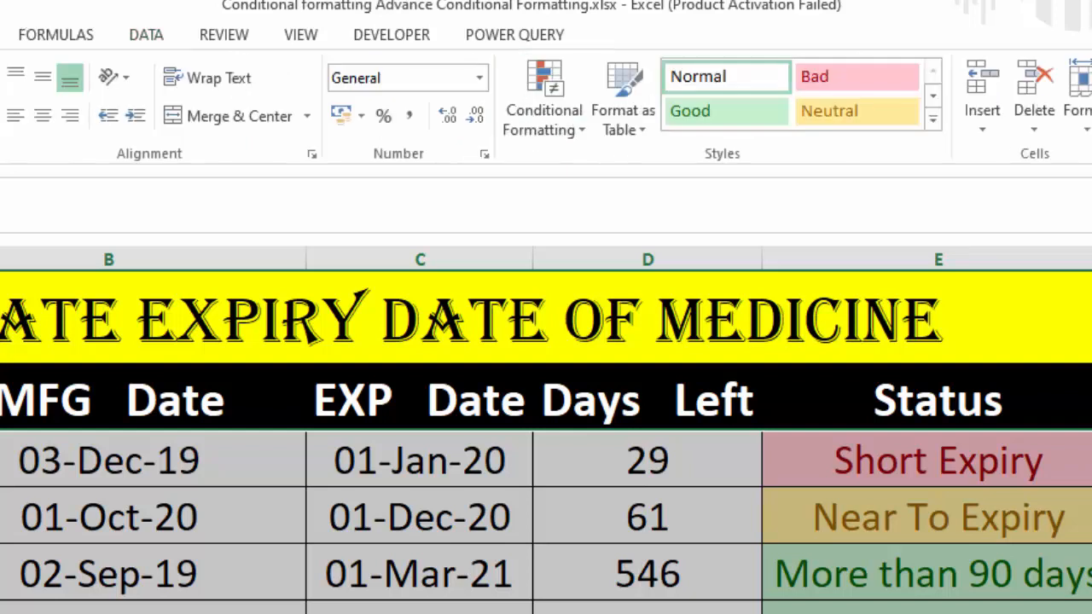
{"action": "left_click", "coordinate": [515, 117]}
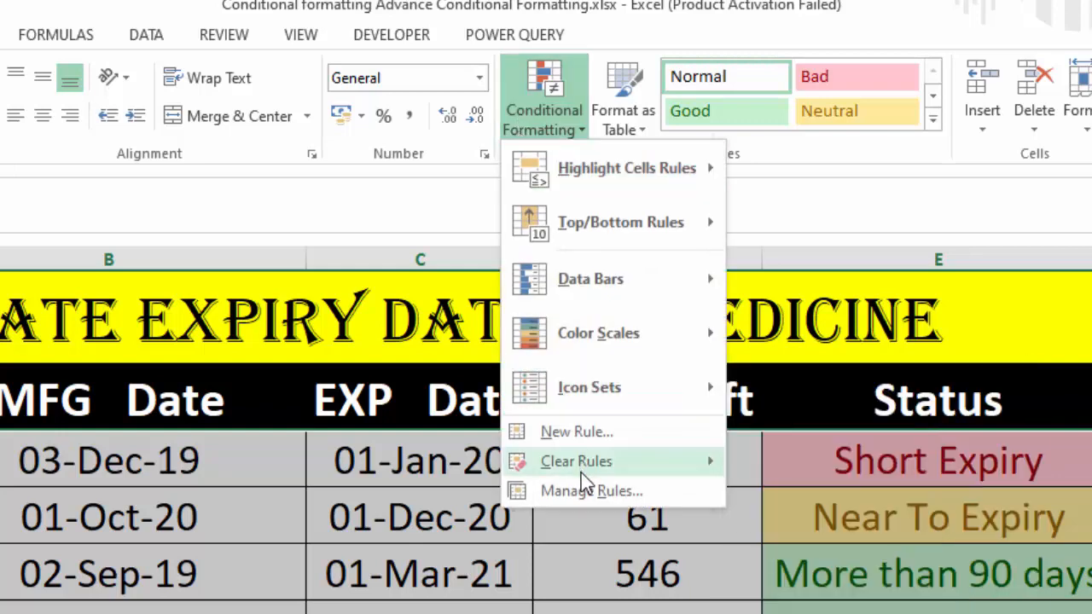
{"action": "left_click", "coordinate": [576, 433]}
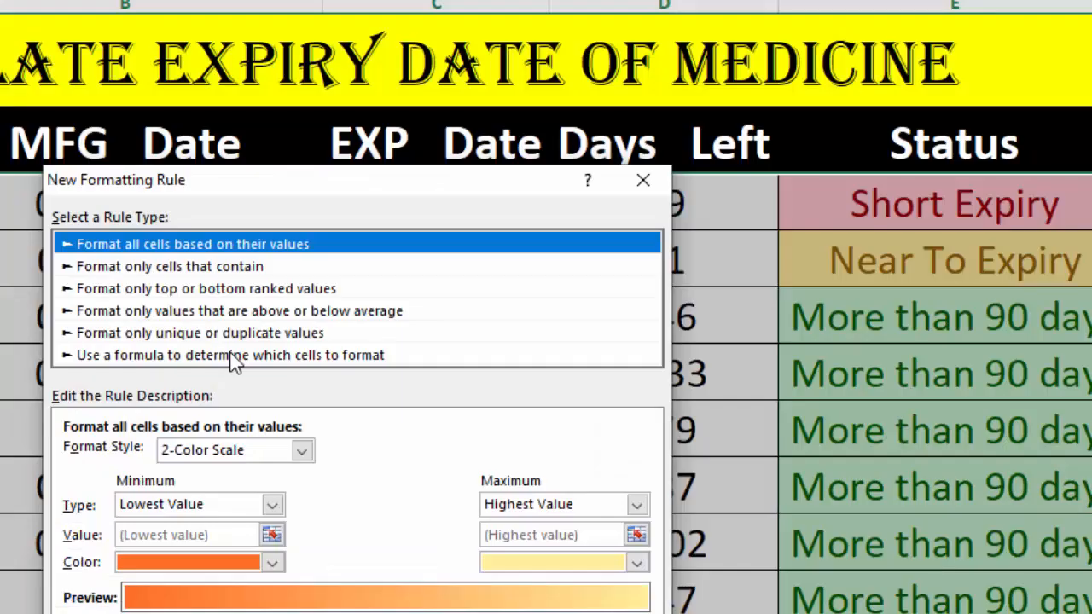
{"action": "left_click", "coordinate": [216, 610]}
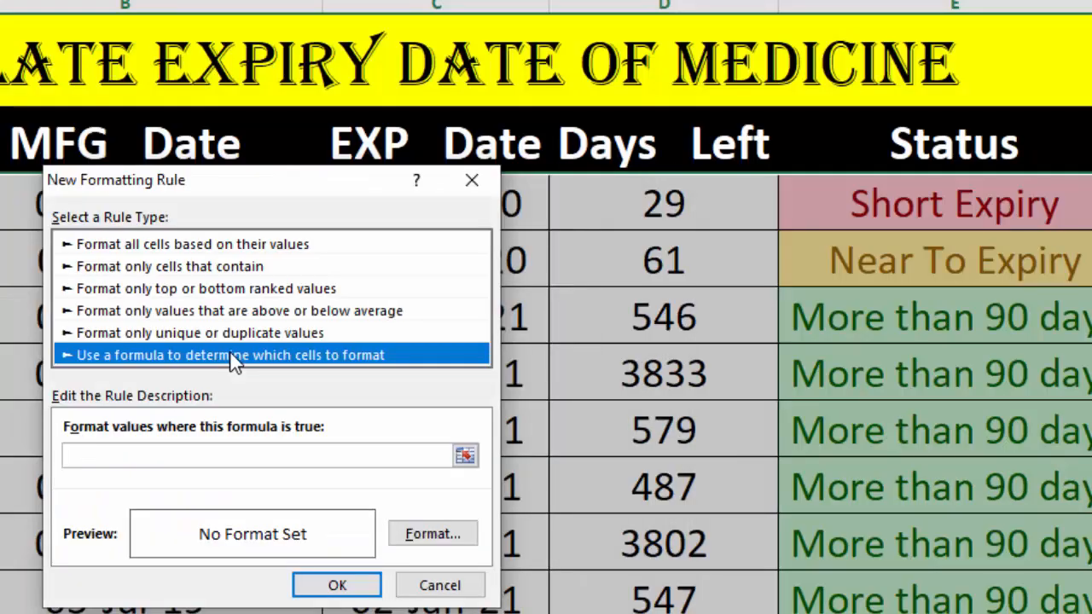
- Enter the rule formula =$E5=$B$2 to compare each row's Status with the dropdown cell
{"action": "left_click", "coordinate": [183, 457]}
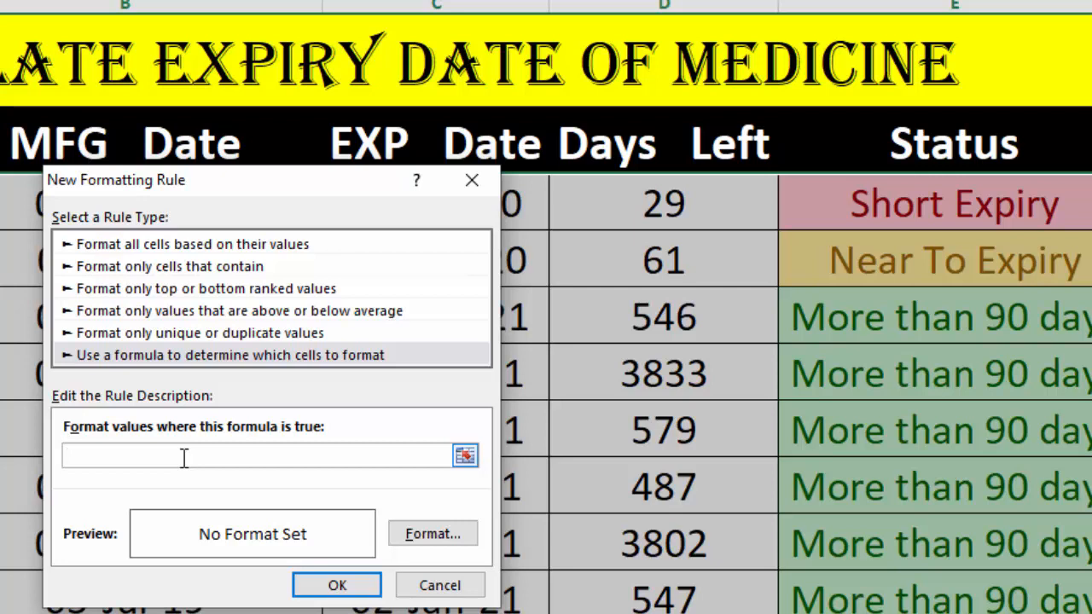
{"action": "left_click", "coordinate": [895, 205]}
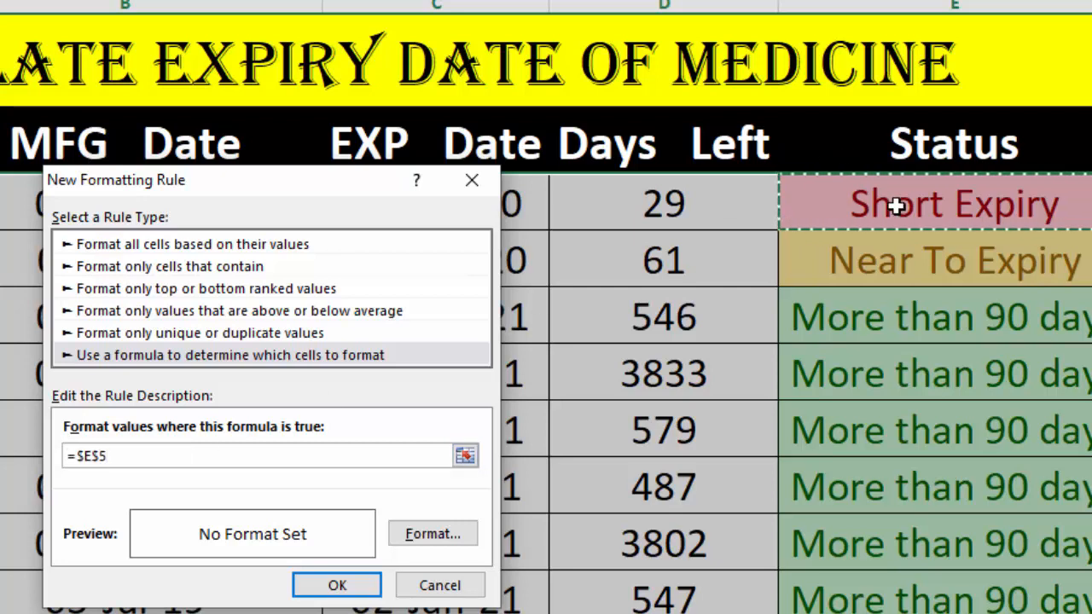
{"action": "type", "text": "="}
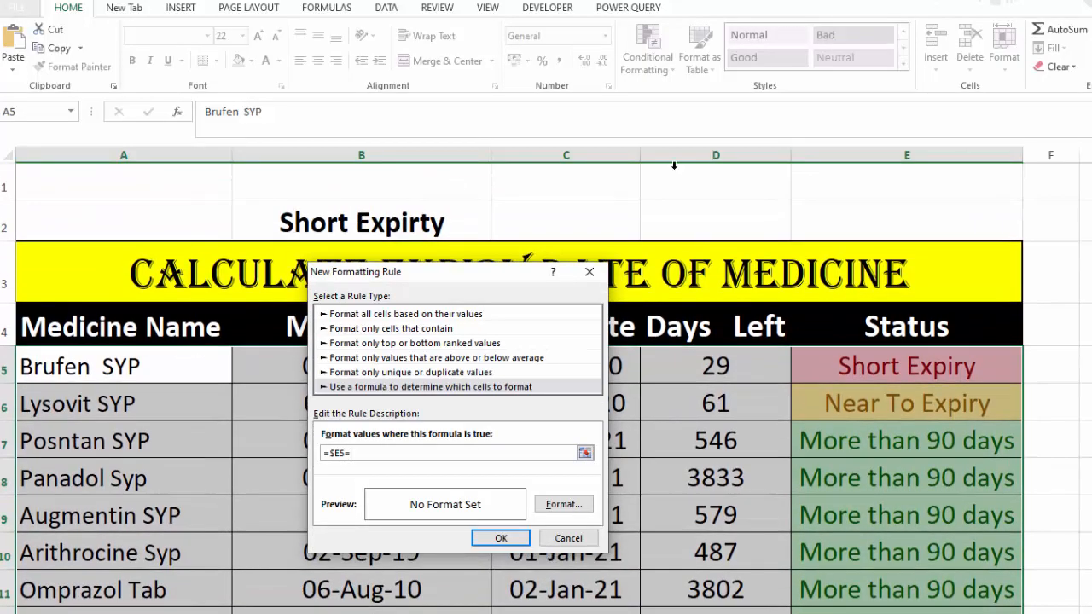
{"action": "left_click", "coordinate": [421, 215]}
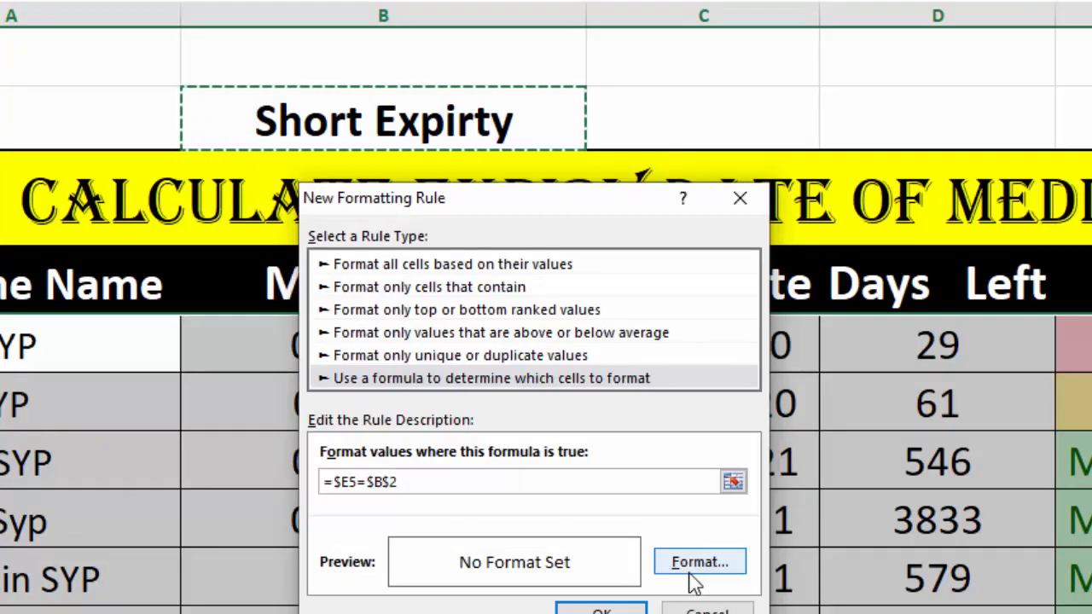
- Give the rule's format a two-color gradient fill from white to dark blue with horizontal shading
{"action": "left_click", "coordinate": [693, 570]}
{"action": "left_click", "coordinate": [553, 140]}
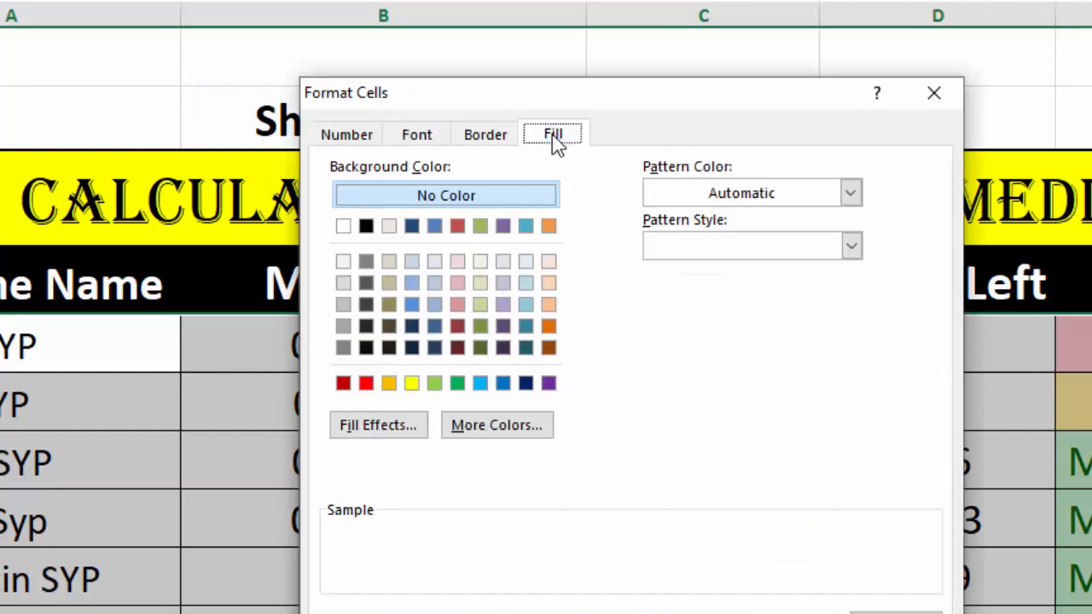
{"action": "left_click", "coordinate": [375, 424]}
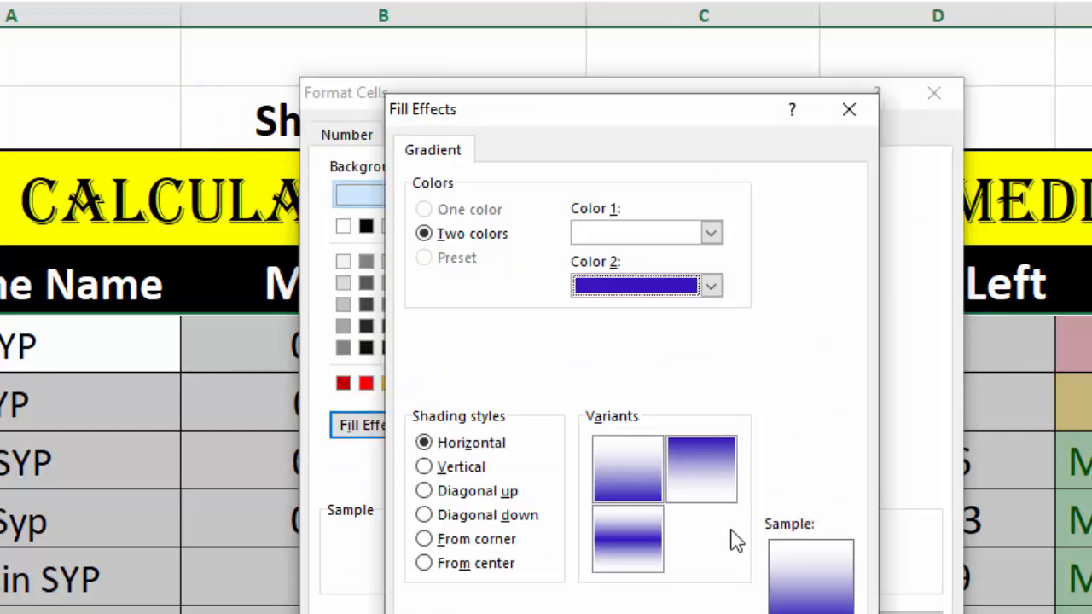
{"action": "left_click", "coordinate": [735, 613]}
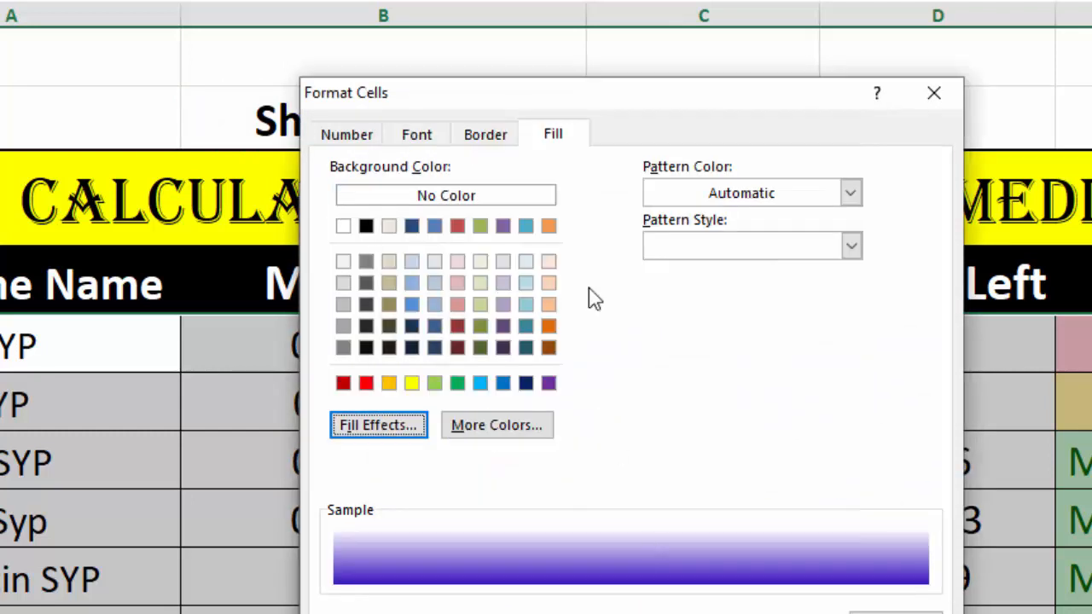
- Set the rule's font color to white and confirm the cell format
{"action": "left_click", "coordinate": [417, 137]}
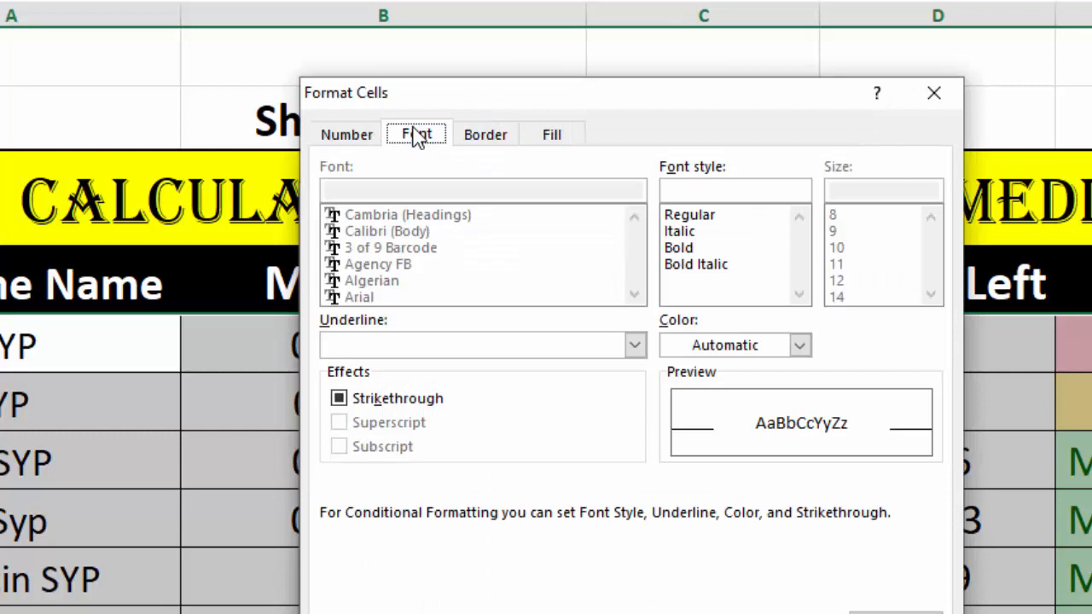
{"action": "left_click", "coordinate": [800, 346]}
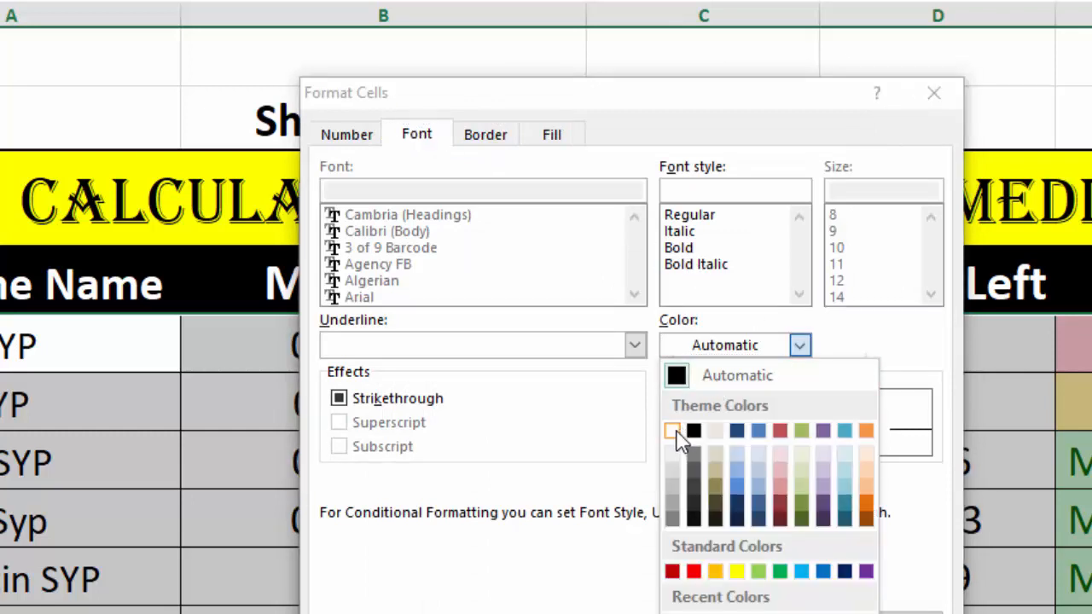
{"action": "left_click", "coordinate": [674, 432]}
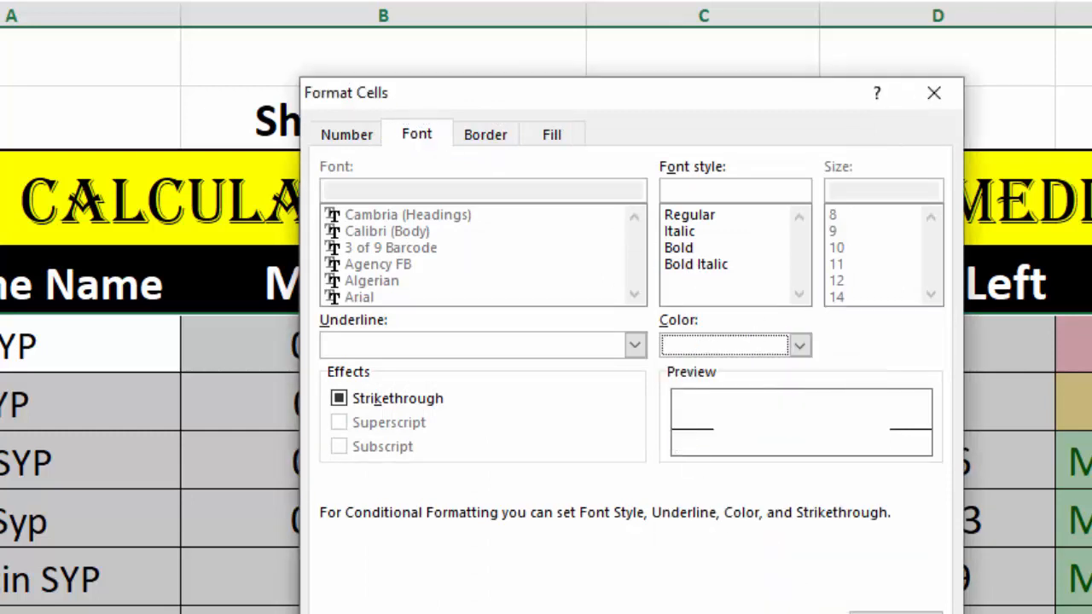
{"action": "key", "text": "Return"}
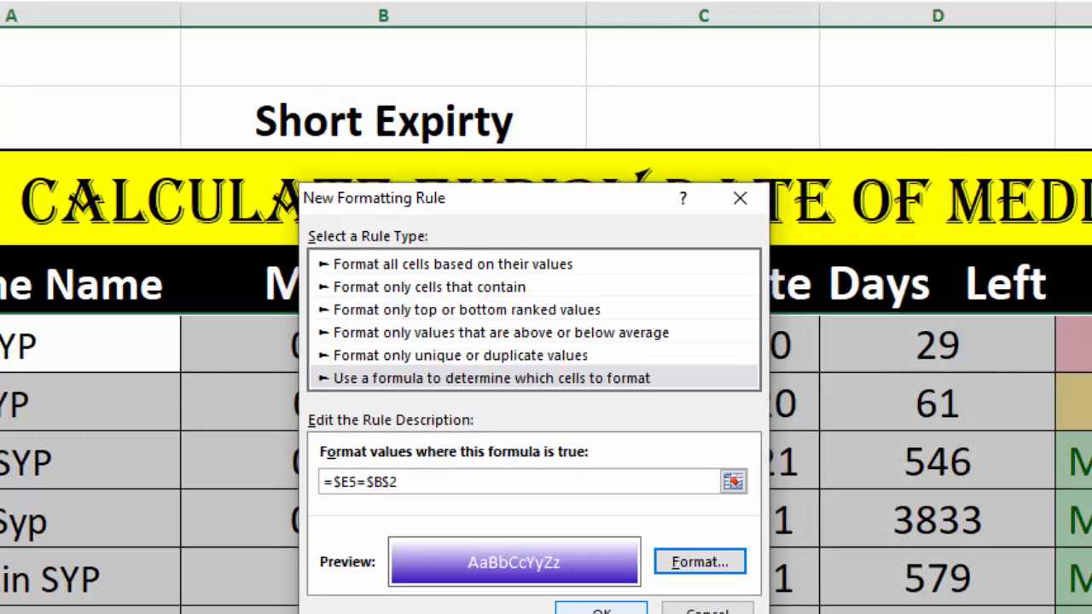
- Replace the rule's gradient fill with a solid dark blue custom color and apply the new formatting rule
{"action": "left_click", "coordinate": [698, 561]}
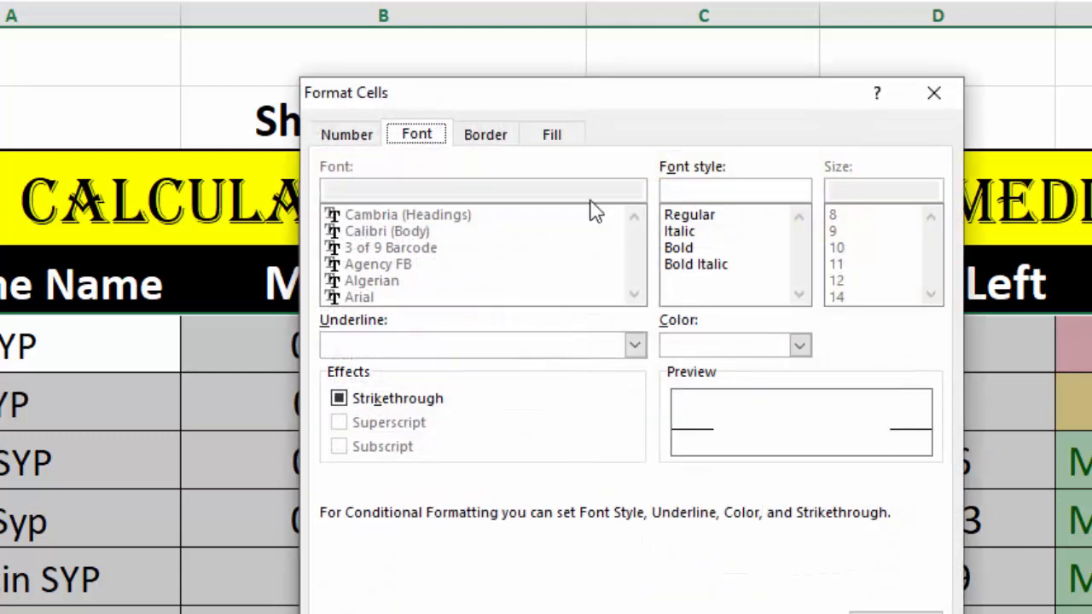
{"action": "left_click", "coordinate": [551, 136]}
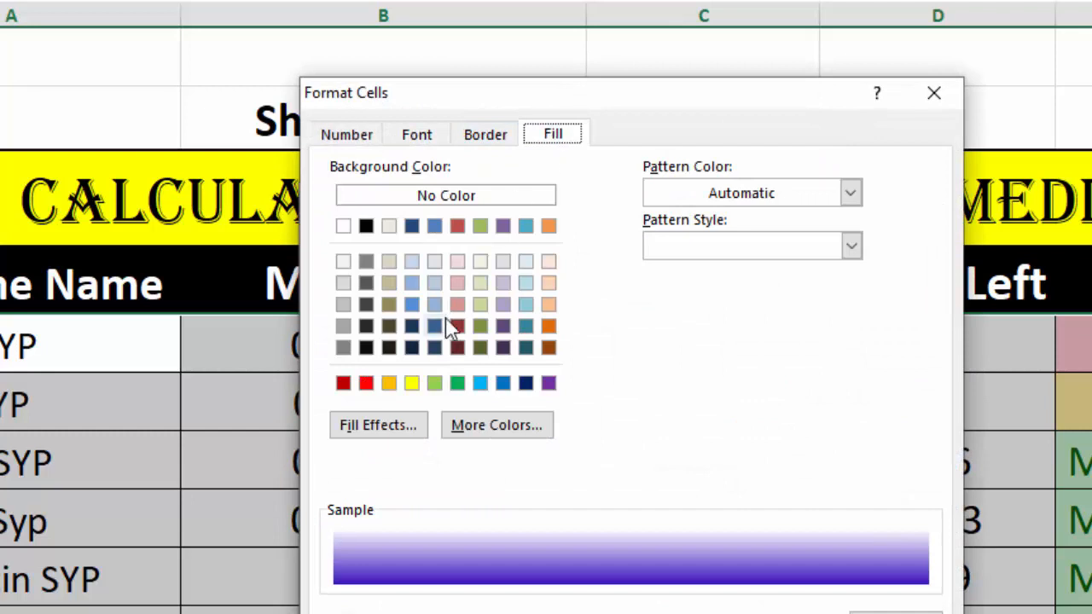
{"action": "left_click", "coordinate": [497, 425]}
{"action": "left_click", "coordinate": [787, 225]}
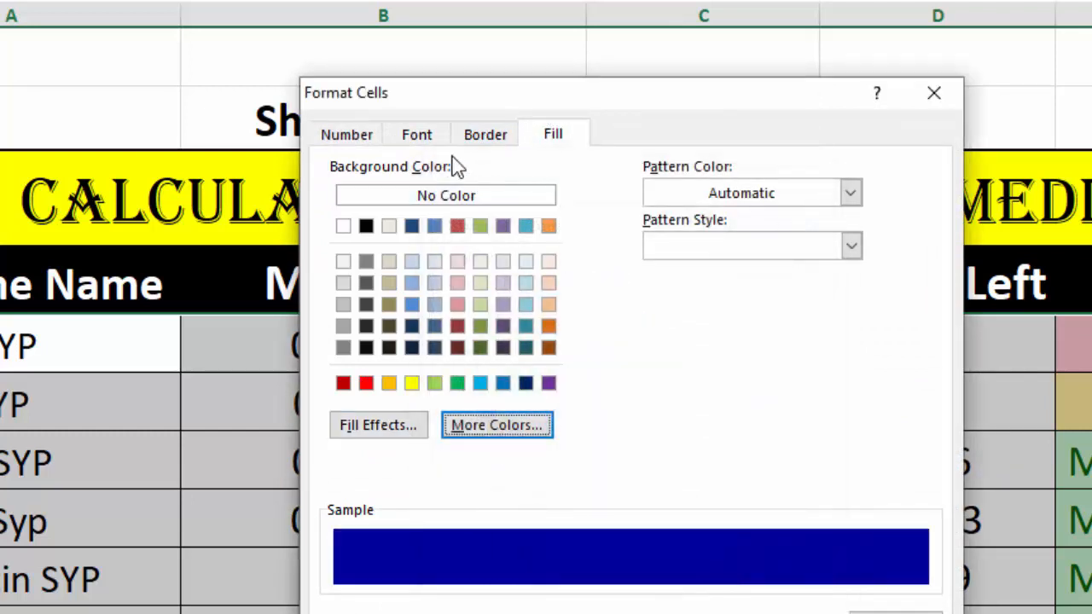
{"action": "left_click", "coordinate": [425, 139]}
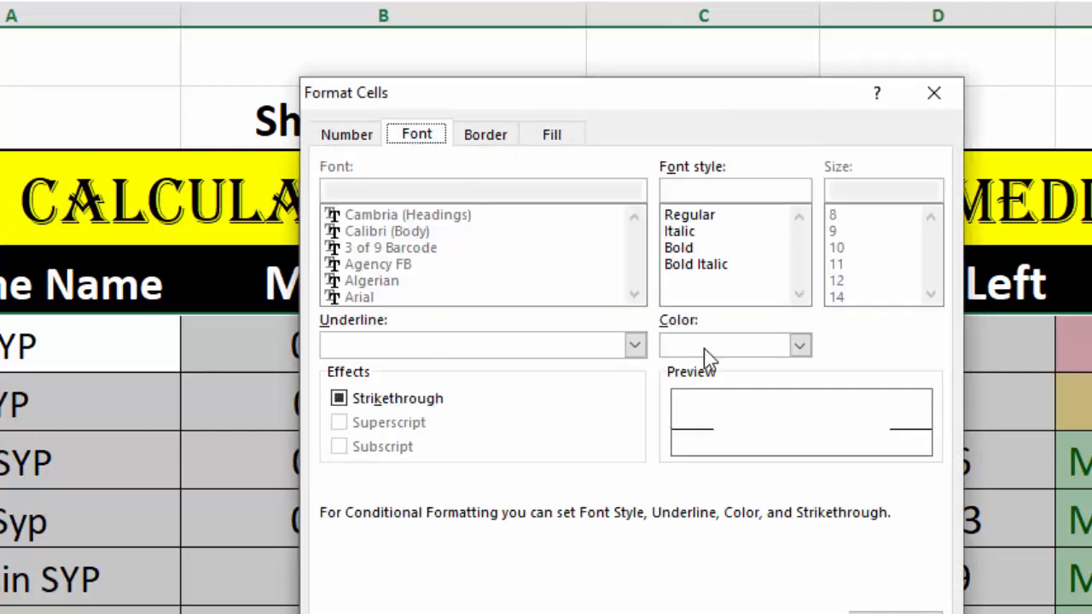
{"action": "left_click", "coordinate": [795, 613]}
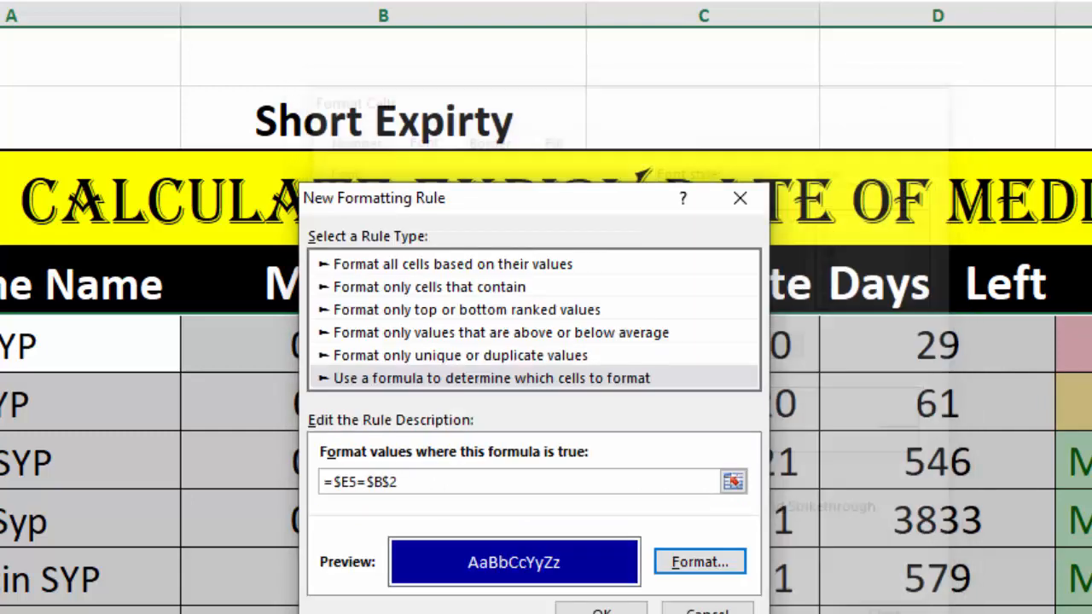
{"action": "left_click", "coordinate": [628, 611]}
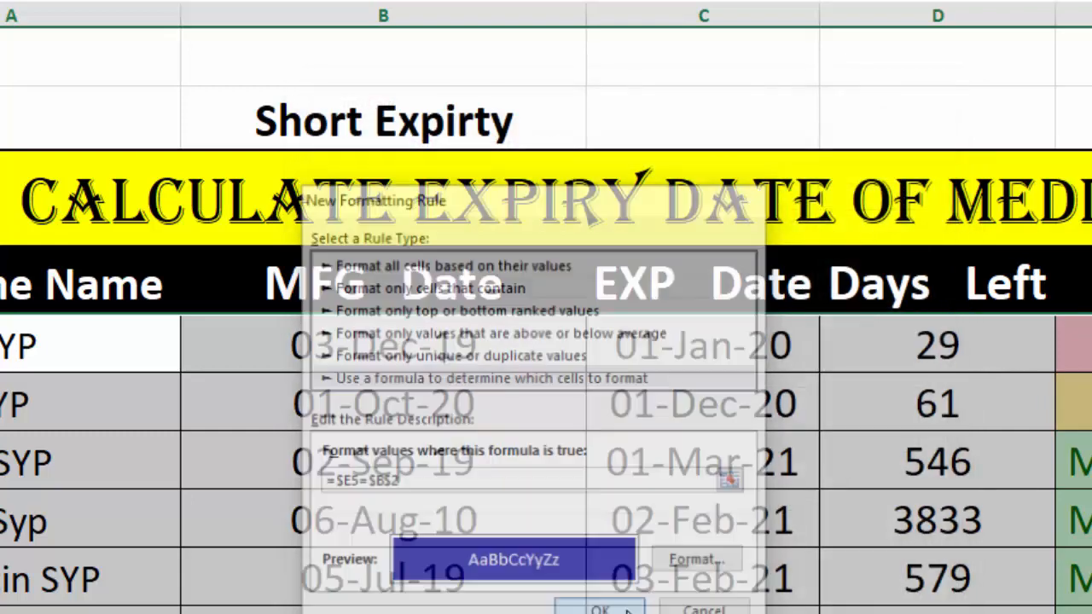
- Test the highlighting by choosing Near To Expiry, More than 90 Days and Short Expirty in turn from the B2 dropdown
{"action": "left_click", "coordinate": [529, 120]}
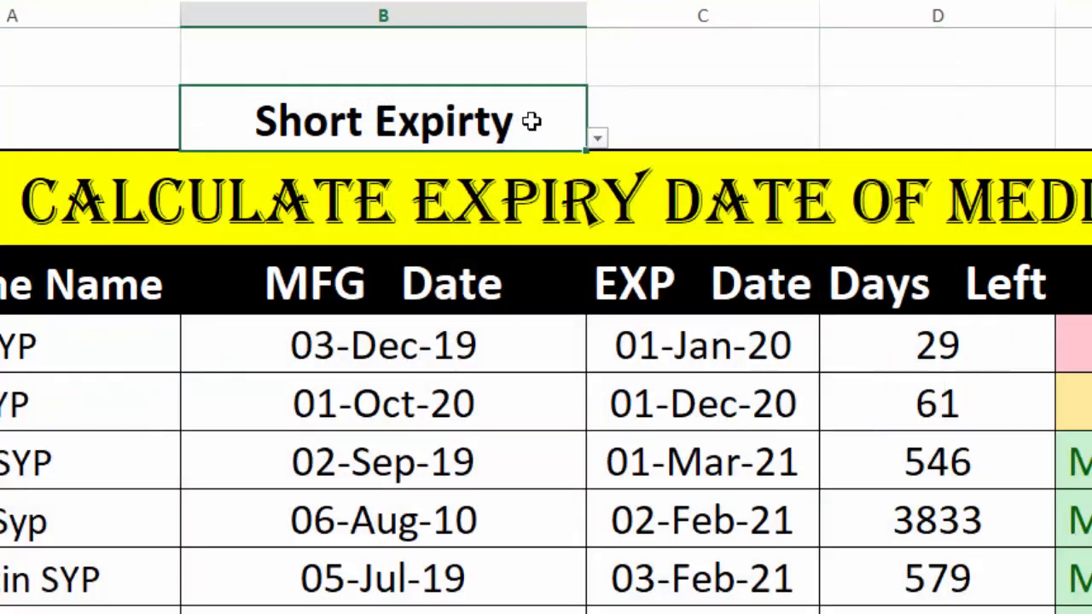
{"action": "left_click", "coordinate": [512, 227]}
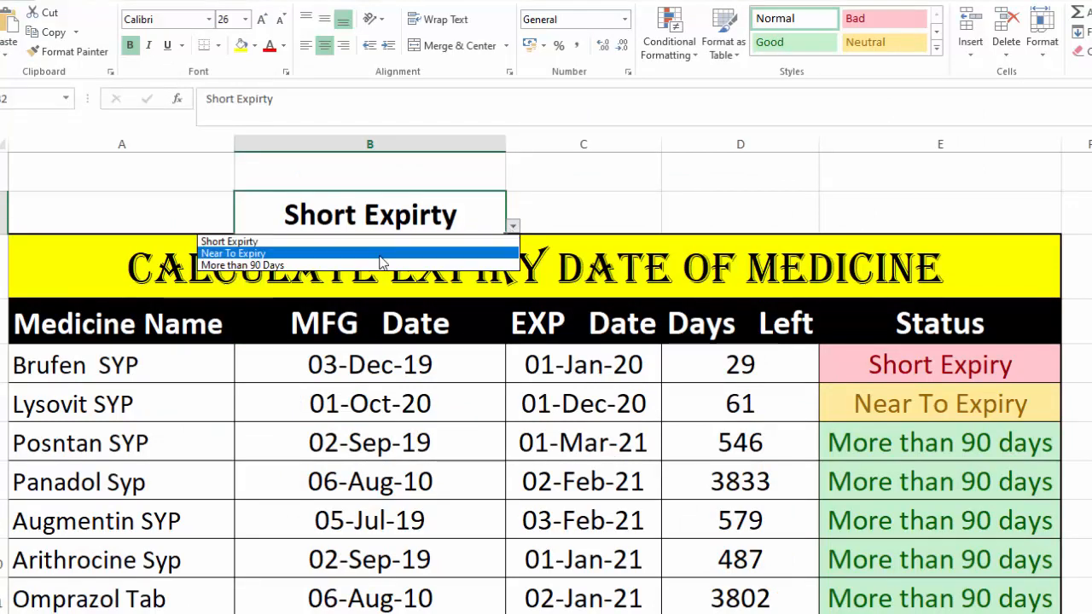
{"action": "left_click", "coordinate": [381, 254]}
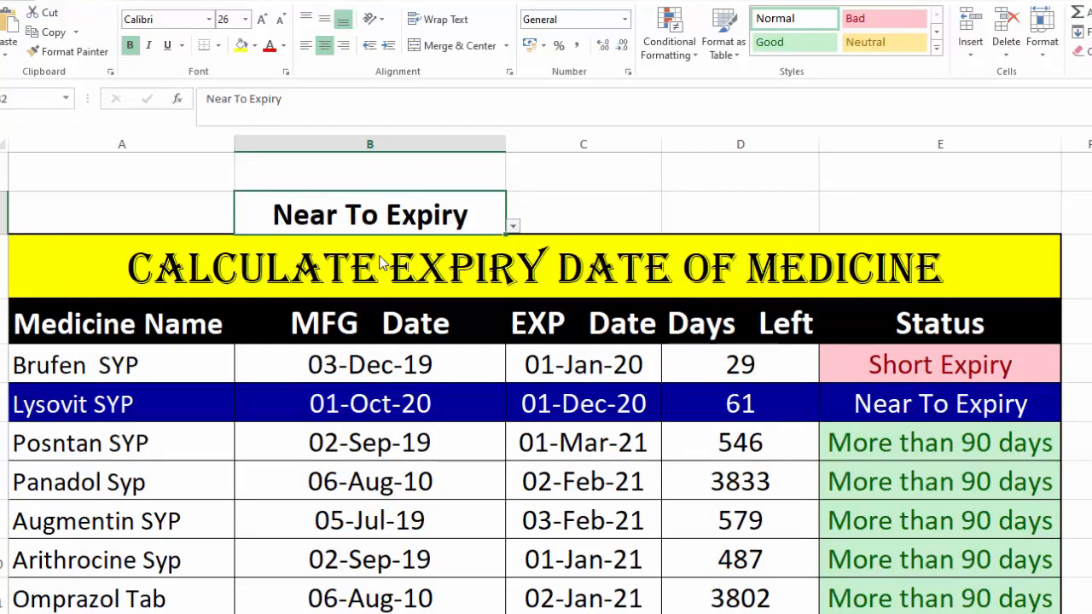
{"action": "left_click", "coordinate": [511, 227]}
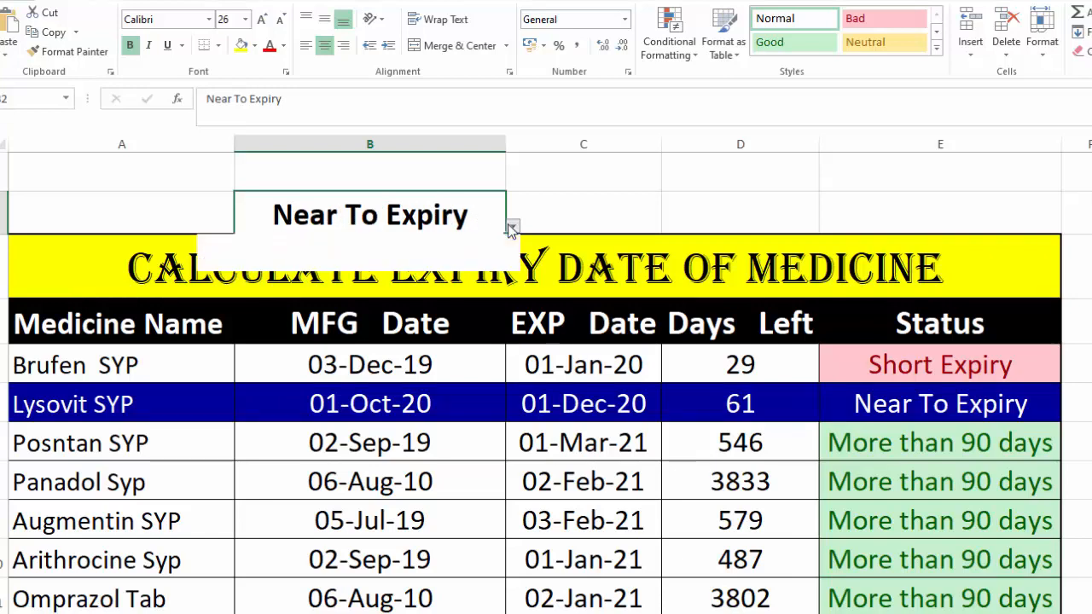
{"action": "left_click", "coordinate": [393, 266]}
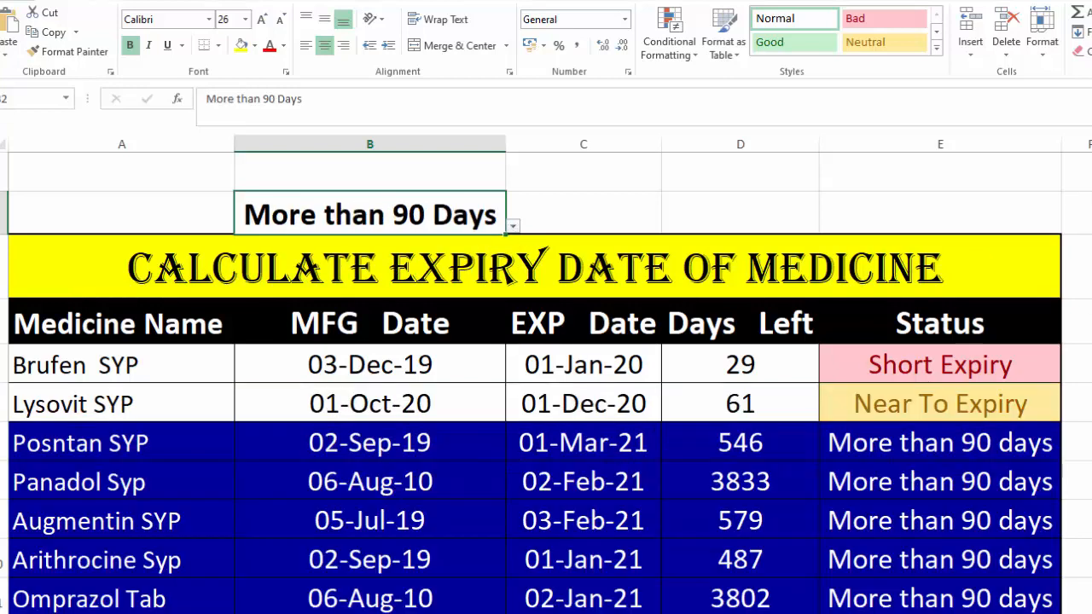
{"action": "scroll", "coordinate": [546, 383], "scroll_direction": "down", "scroll_amount": 1}
{"action": "scroll", "coordinate": [546, 380], "scroll_direction": "up", "scroll_amount": 1}
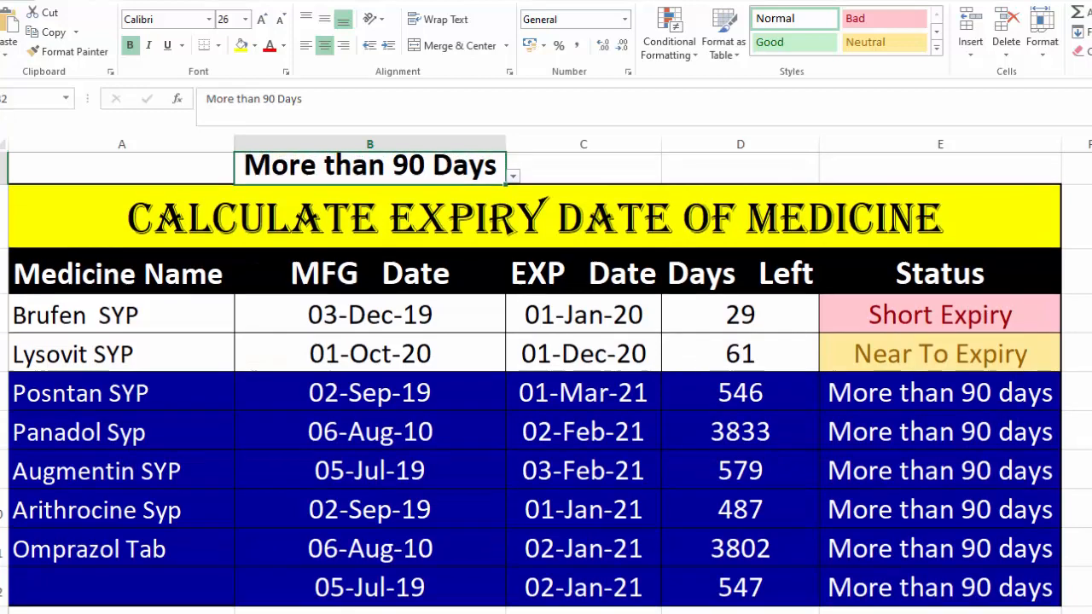
{"action": "left_click", "coordinate": [334, 234]}
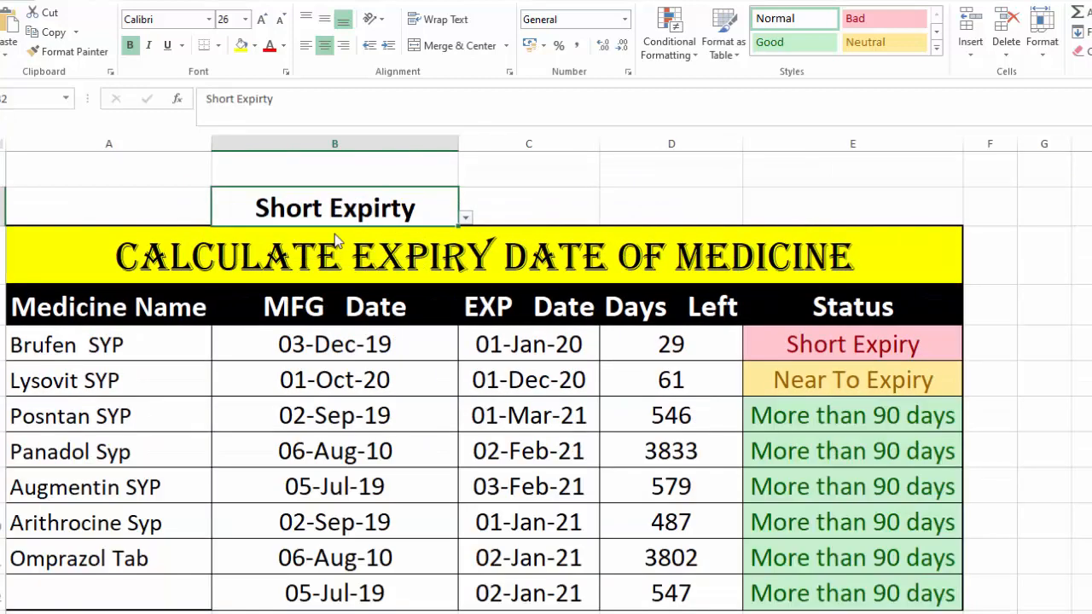
{"action": "double_click", "coordinate": [394, 208]}
{"action": "left_click", "coordinate": [774, 203]}
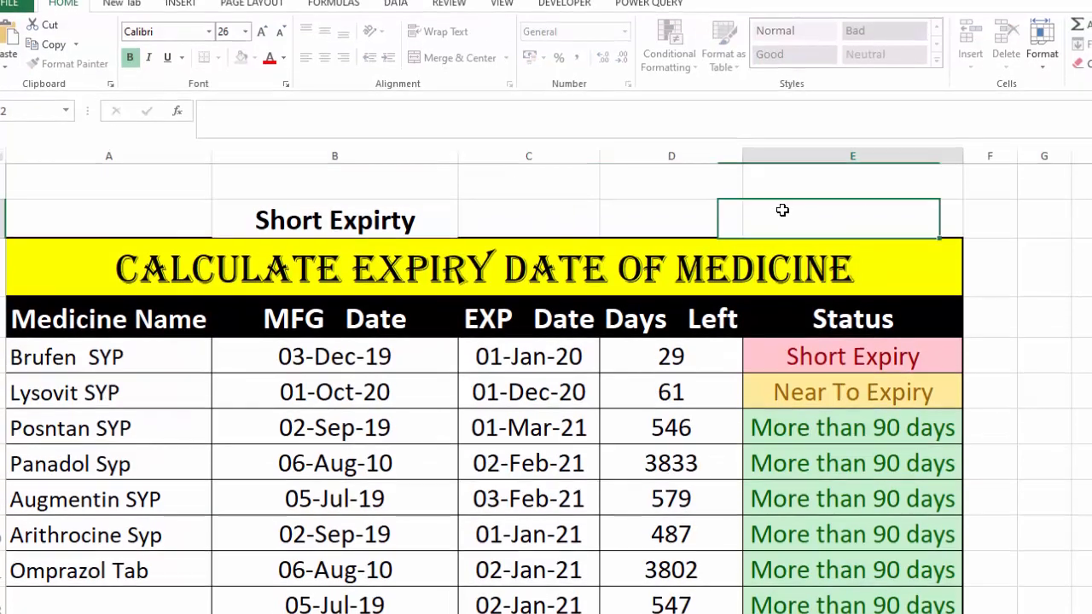
{"action": "left_click", "coordinate": [396, 27]}
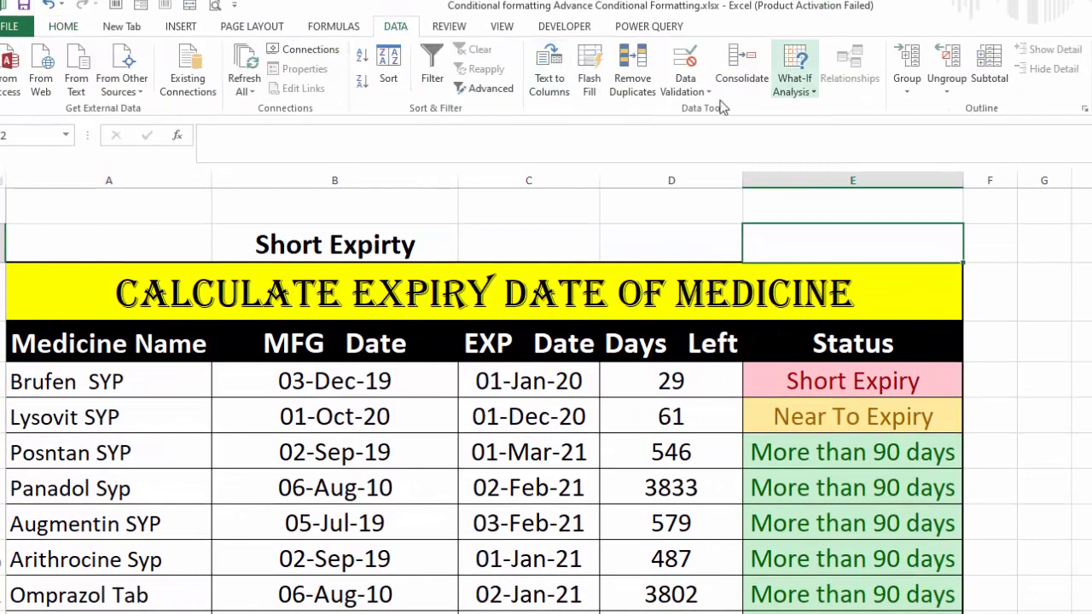
{"action": "left_click", "coordinate": [684, 91]}
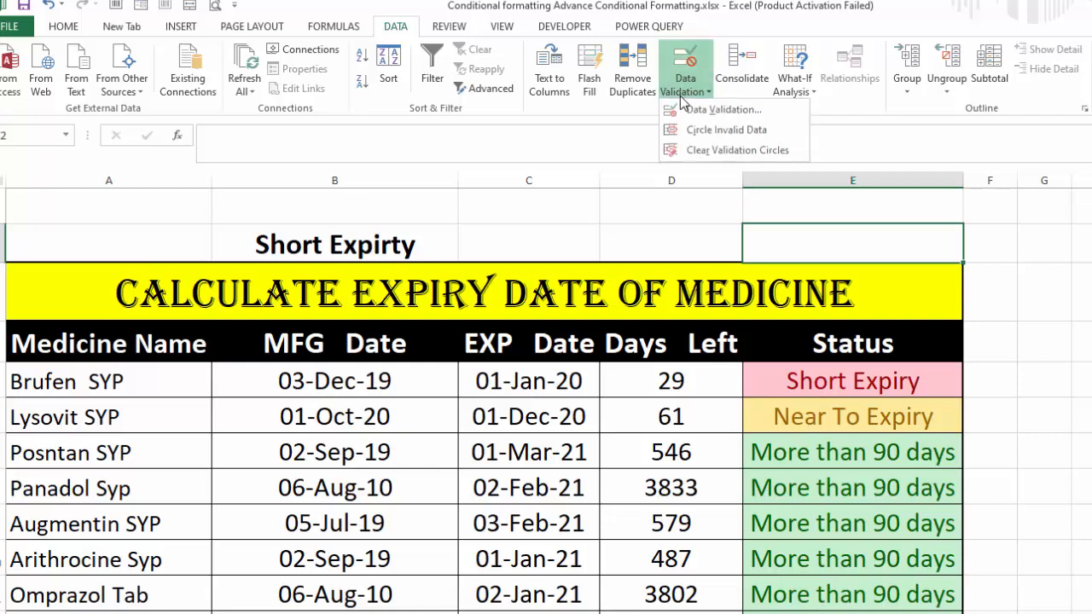
{"action": "left_click", "coordinate": [701, 108]}
{"action": "left_click", "coordinate": [605, 529]}
- Correct the first entry in B2's data validation list source to Short Expiry and confirm the validation settings
{"action": "left_click", "coordinate": [254, 256]}
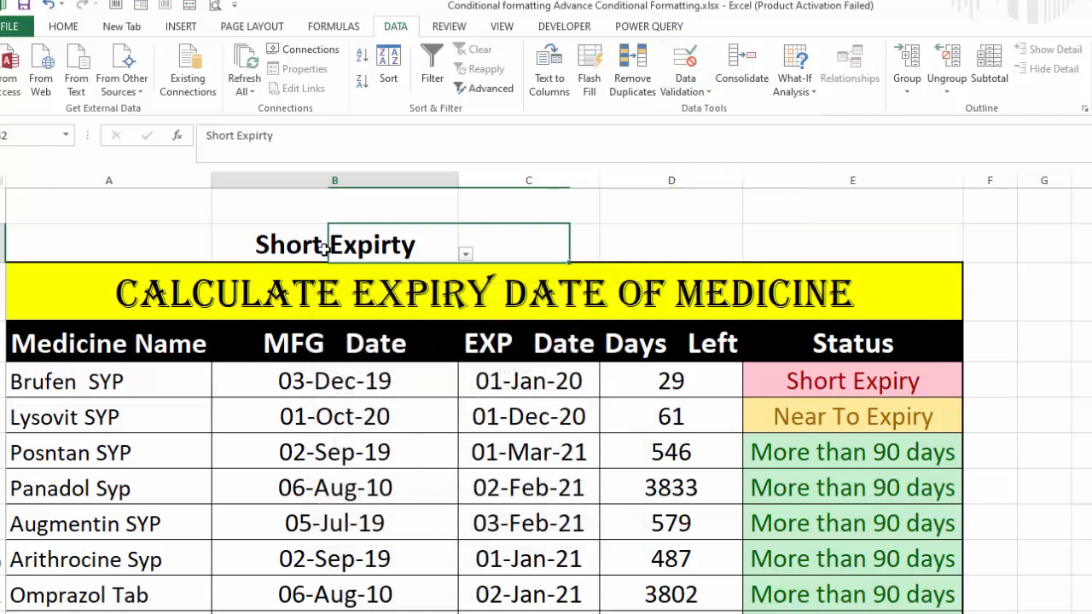
{"action": "left_click", "coordinate": [700, 94]}
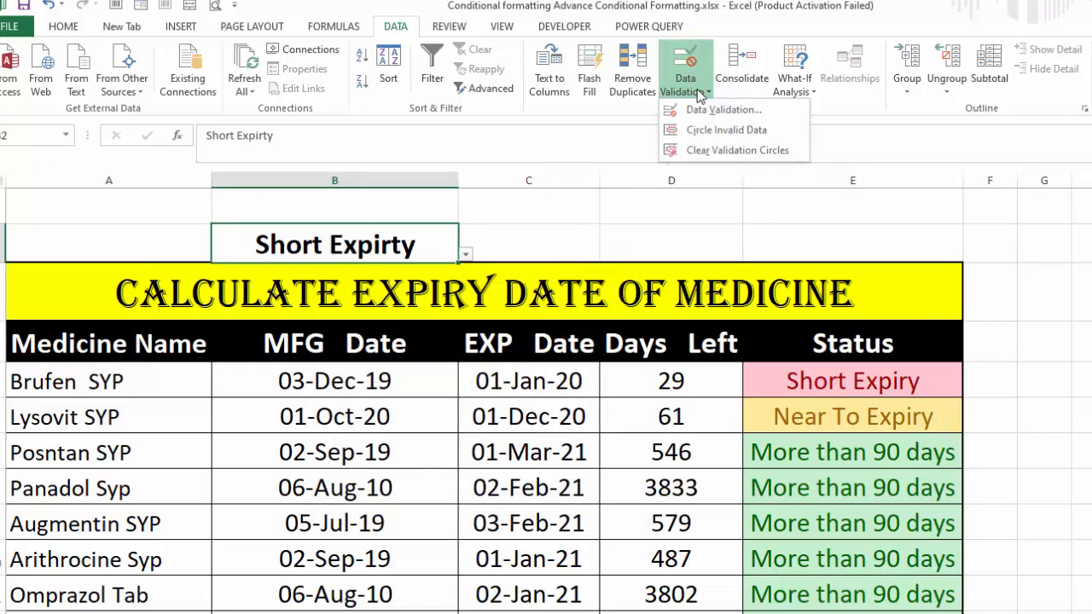
{"action": "left_click", "coordinate": [702, 109]}
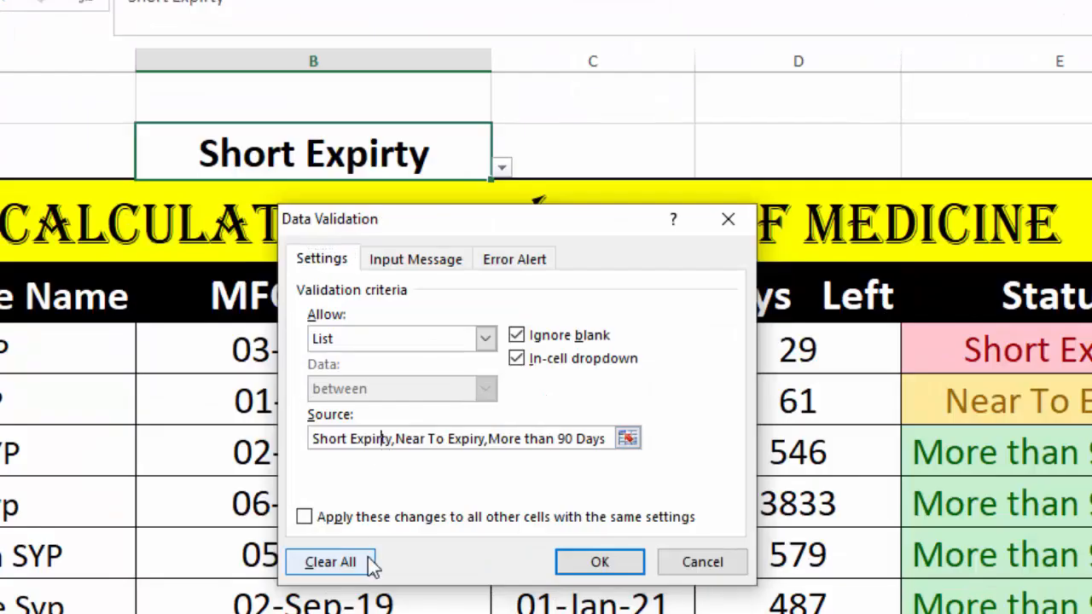
{"action": "type", "text": "=$C$2"}
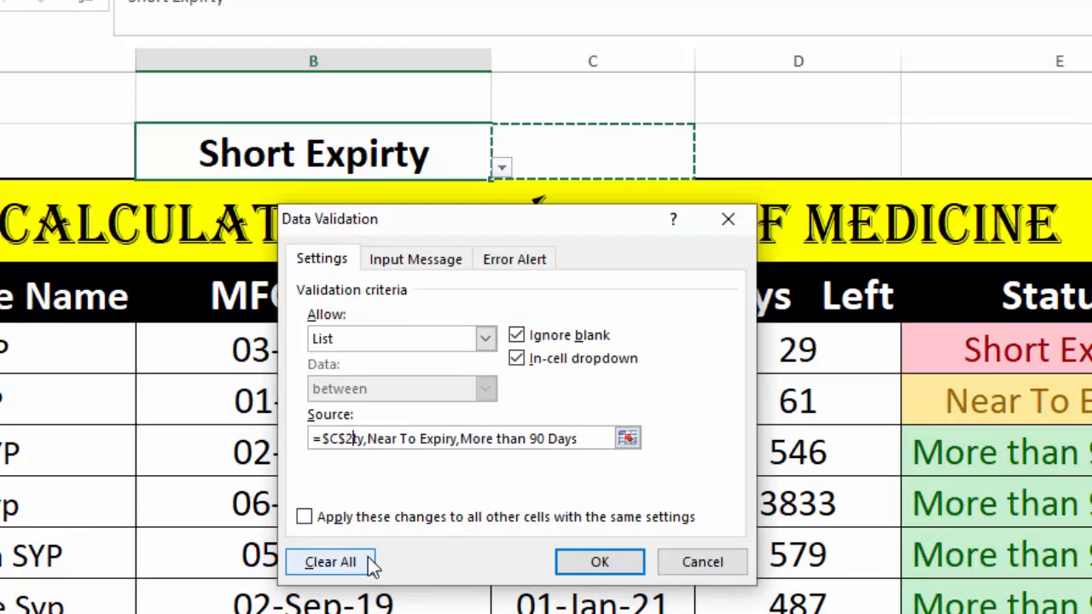
{"action": "key", "text": "ctrl+z"}
{"action": "left_click", "coordinate": [391, 437]}
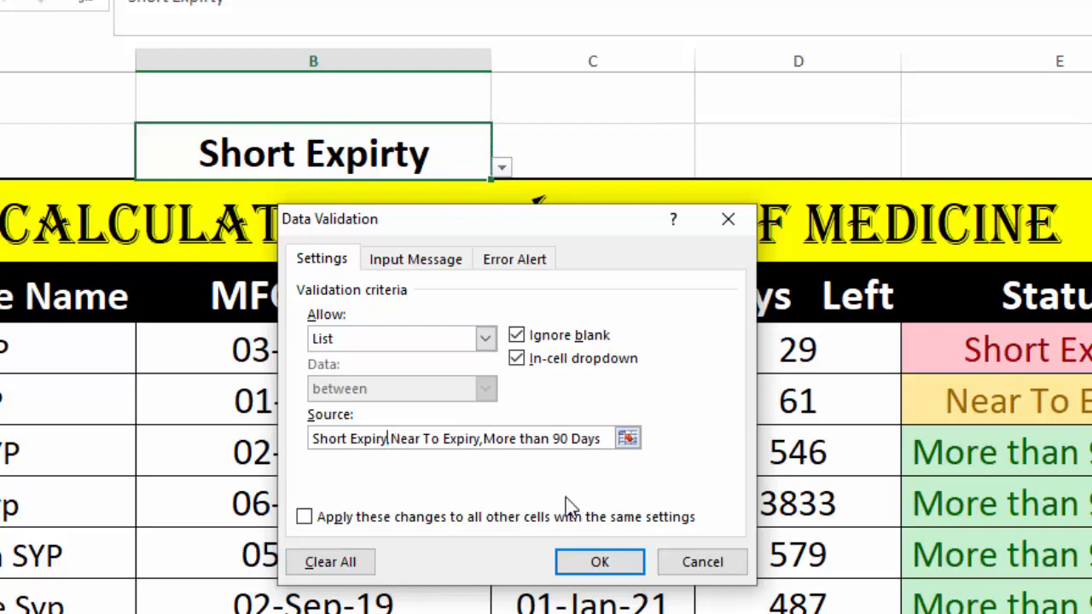
{"action": "left_click", "coordinate": [601, 560]}
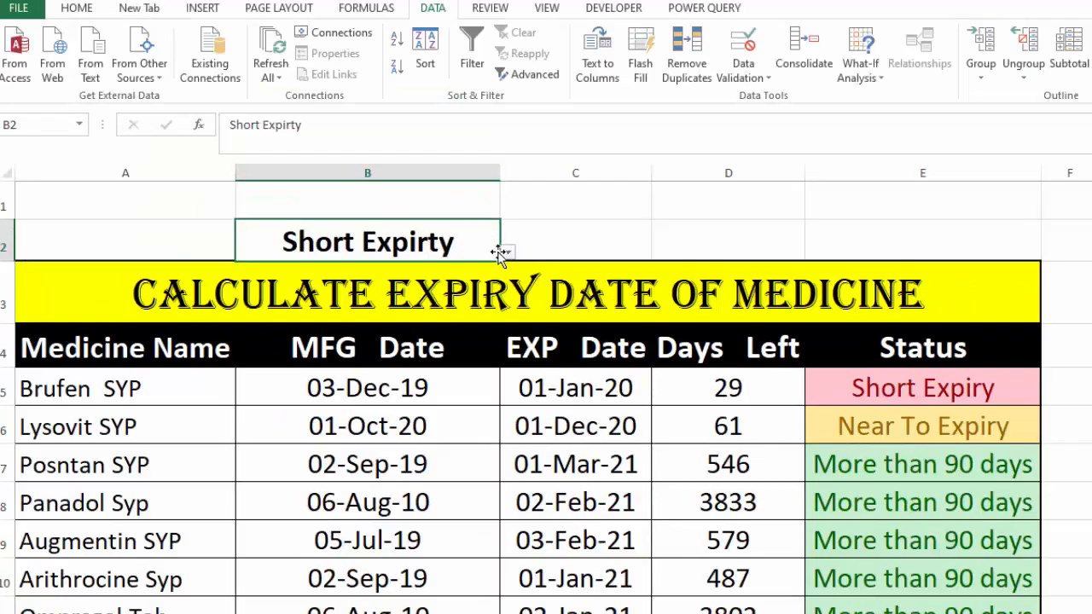
- Cycle the B2 dropdown through Short Expiry, Near To Expiry and More than 90 Days to test the highlighting, ending on Near To Expiry
{"action": "left_click", "coordinate": [504, 170]}
{"action": "left_click", "coordinate": [279, 267]}
{"action": "left_click", "coordinate": [511, 258]}
{"action": "left_click", "coordinate": [433, 243]}
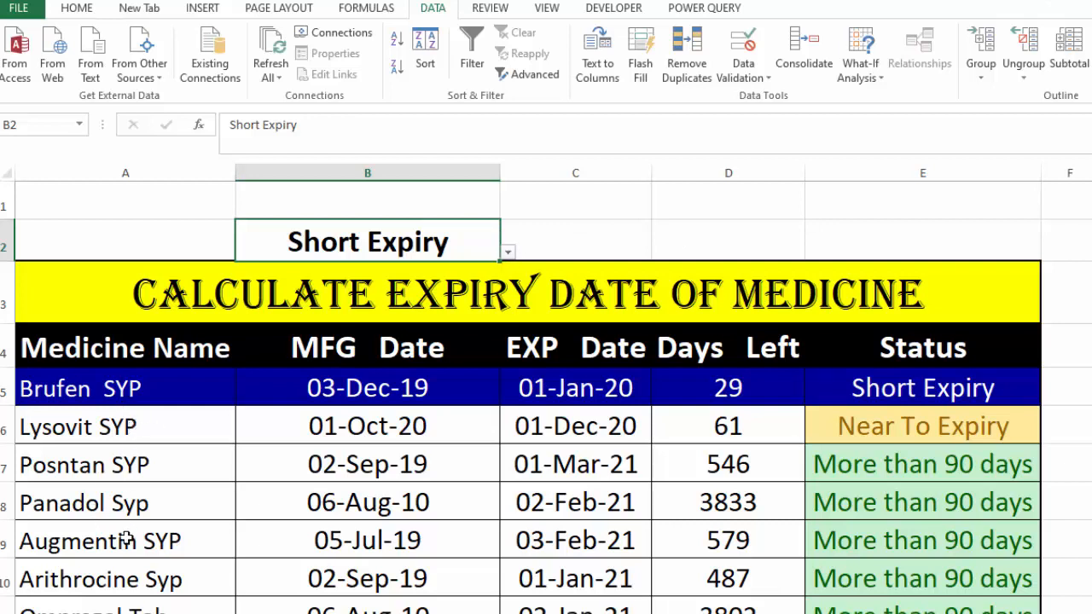
{"action": "left_click", "coordinate": [506, 252]}
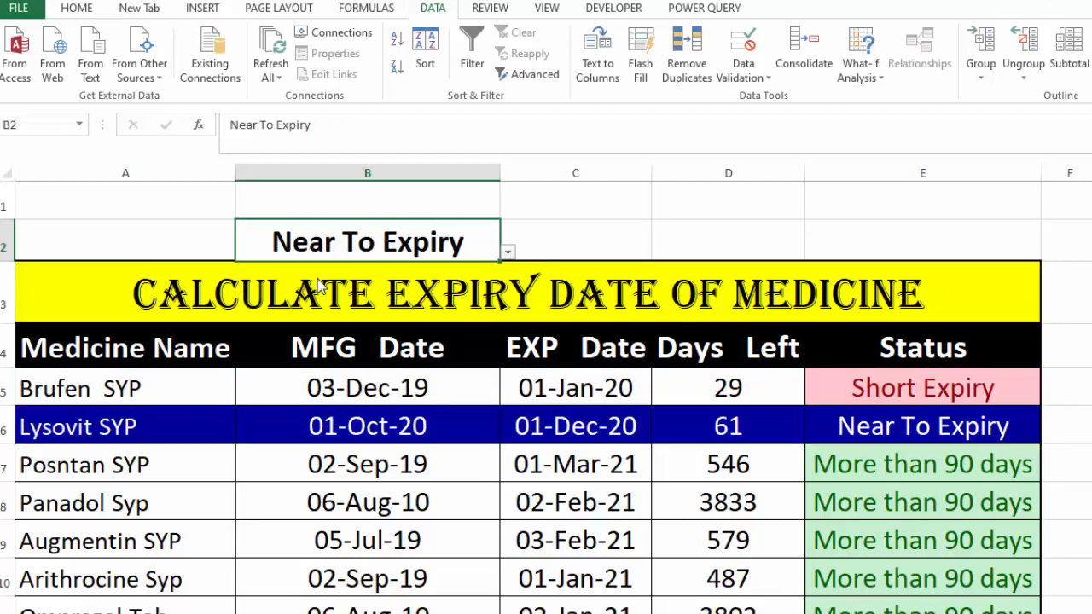
{"action": "left_click", "coordinate": [506, 252]}
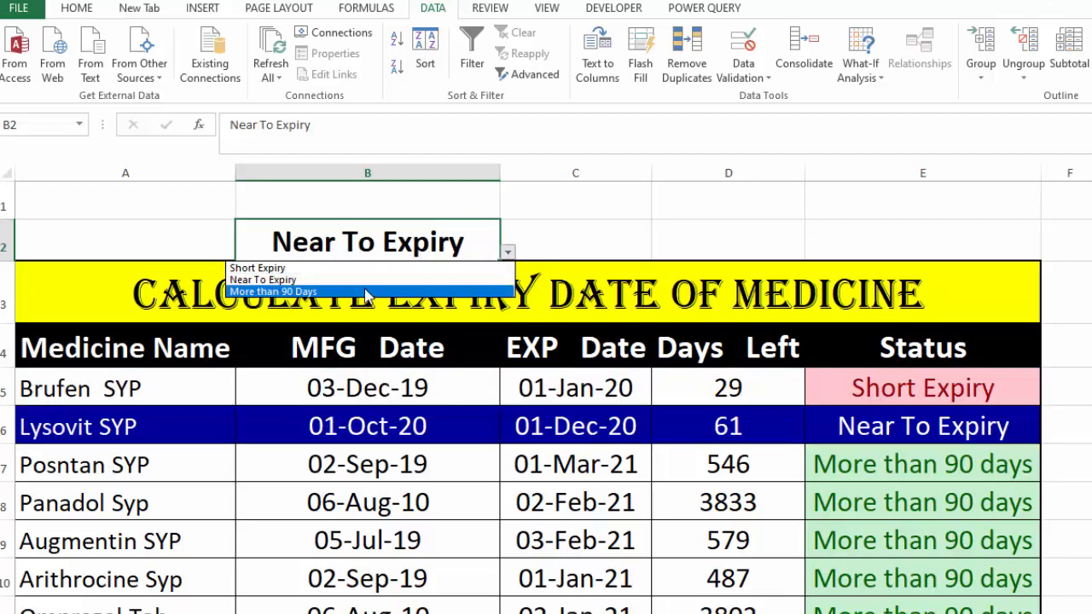
{"action": "left_click", "coordinate": [367, 293]}
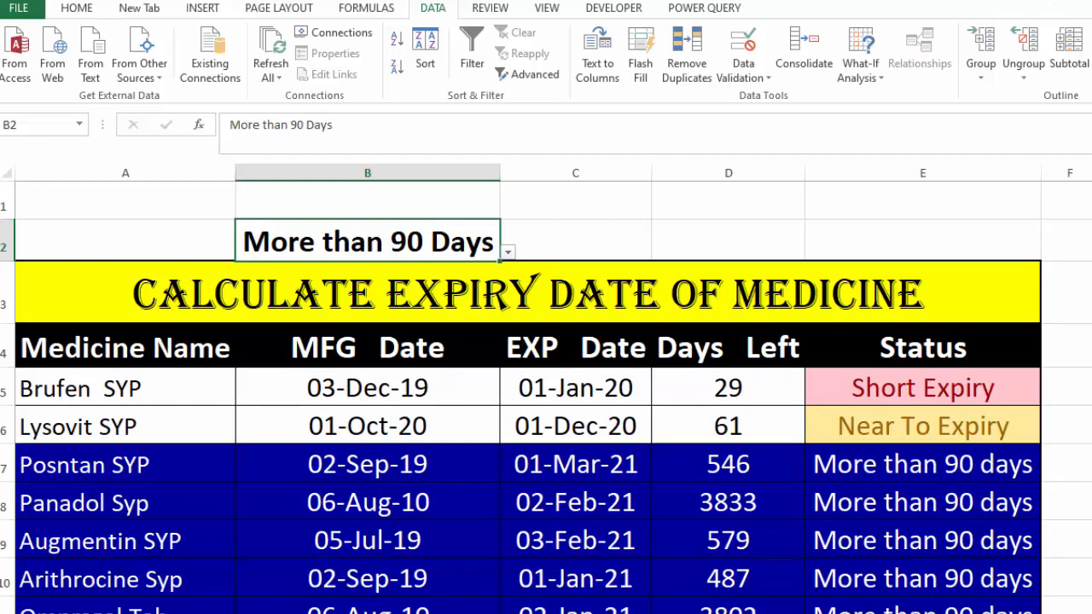
{"action": "left_click", "coordinate": [506, 251]}
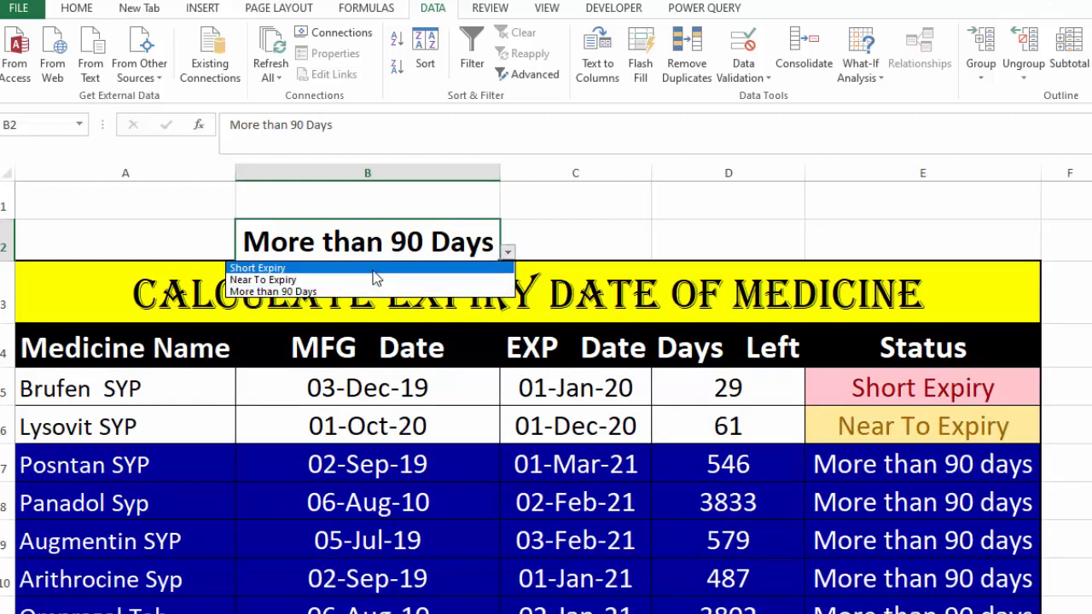
{"action": "left_click", "coordinate": [373, 271]}
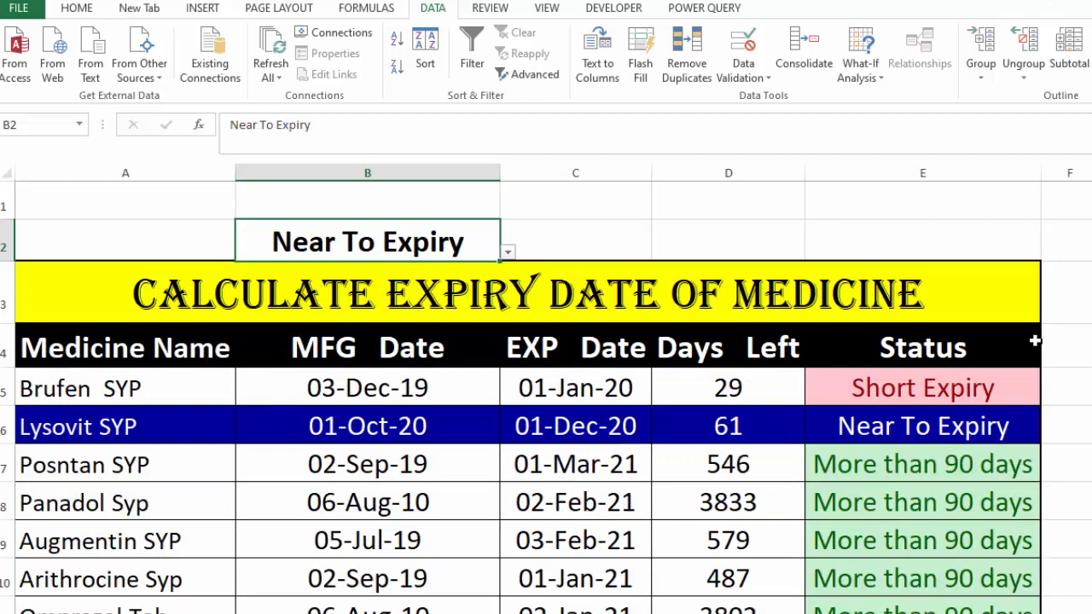